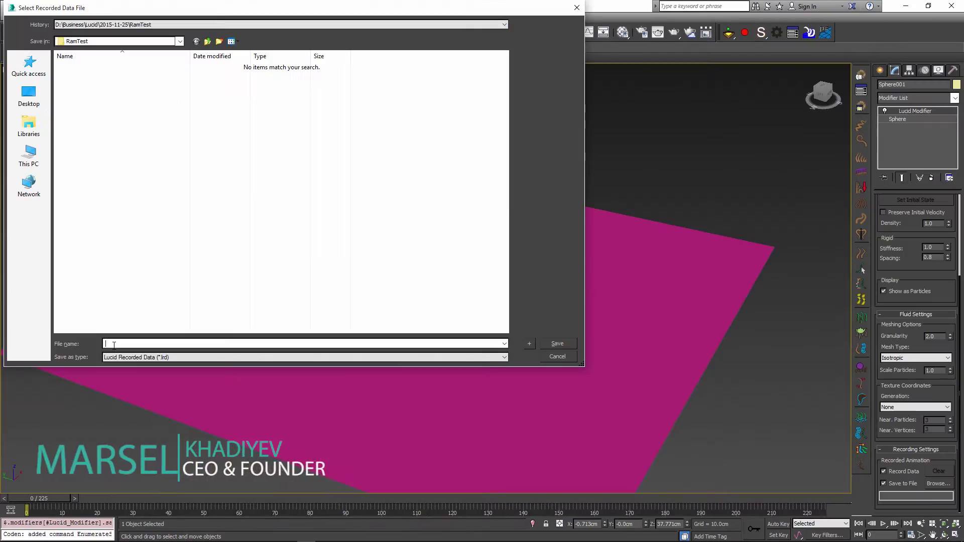
Step: Draw a large ground plane in the Perspective view and a sphere on it
{"action": "type", "text": "Test"}
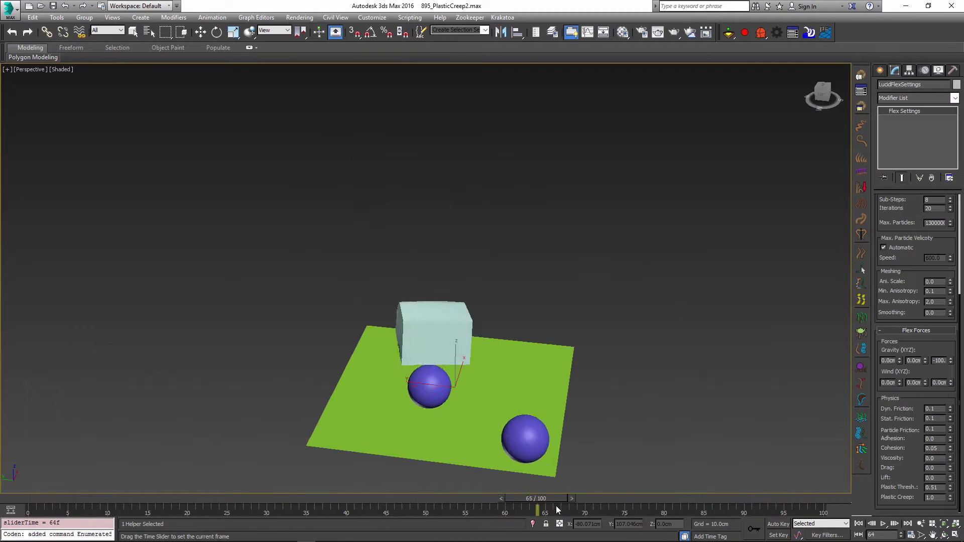
{"action": "left_click_drag", "start_coordinate": [555, 504], "coordinate": [209, 471]}
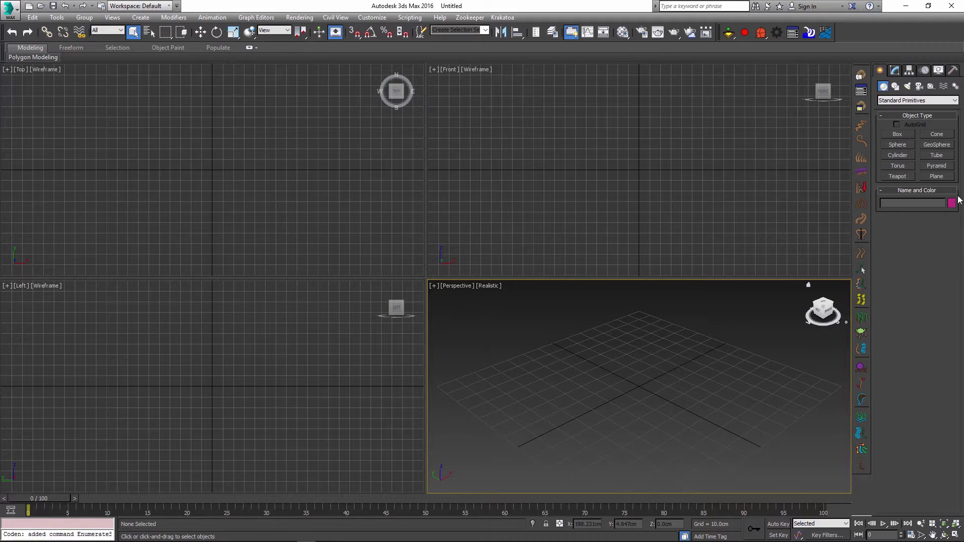
{"action": "left_click", "coordinate": [936, 177]}
{"action": "left_click_drag", "start_coordinate": [641, 312], "coordinate": [647, 533]}
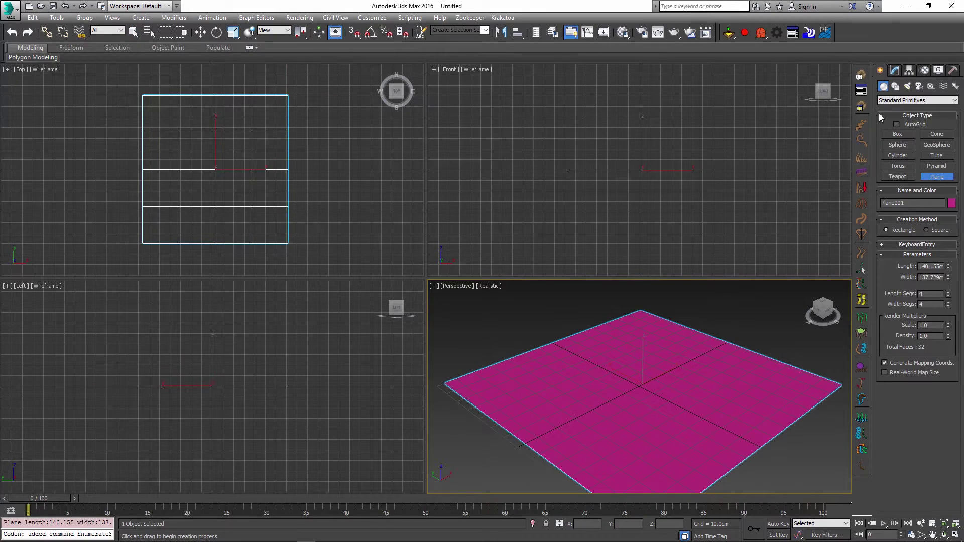
{"action": "left_click", "coordinate": [897, 145]}
{"action": "left_click_drag", "start_coordinate": [638, 137], "coordinate": [652, 136]}
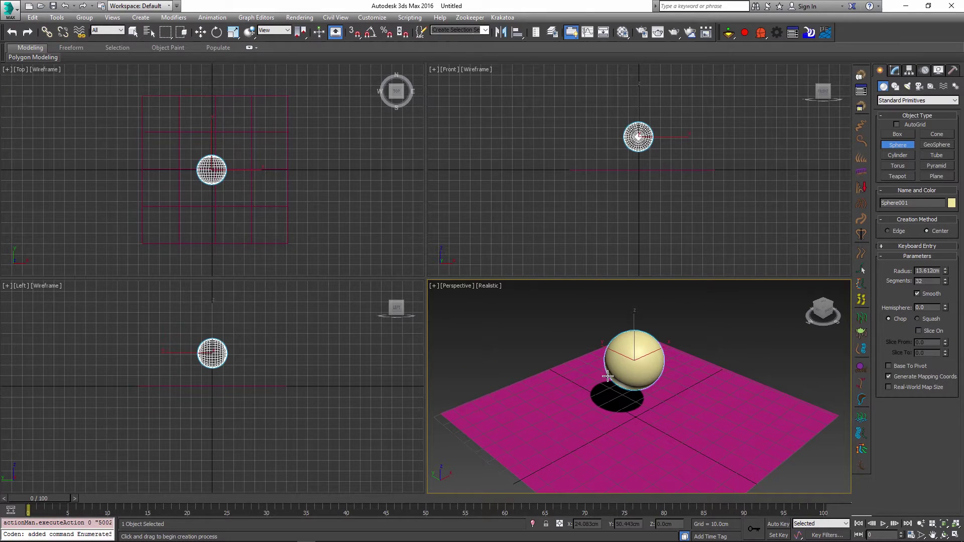
Step: Maximize the Perspective view, raise the sphere above the plane and apply Lucid to it
{"action": "key", "text": "alt+w"}
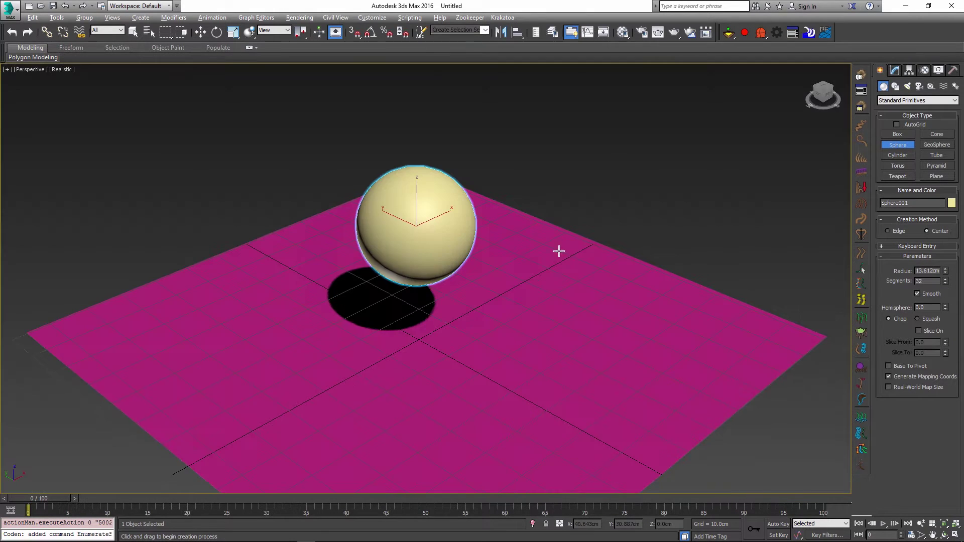
{"action": "middle_click_drag", "start_coordinate": [397, 275], "coordinate": [437, 270], "text": "alt"}
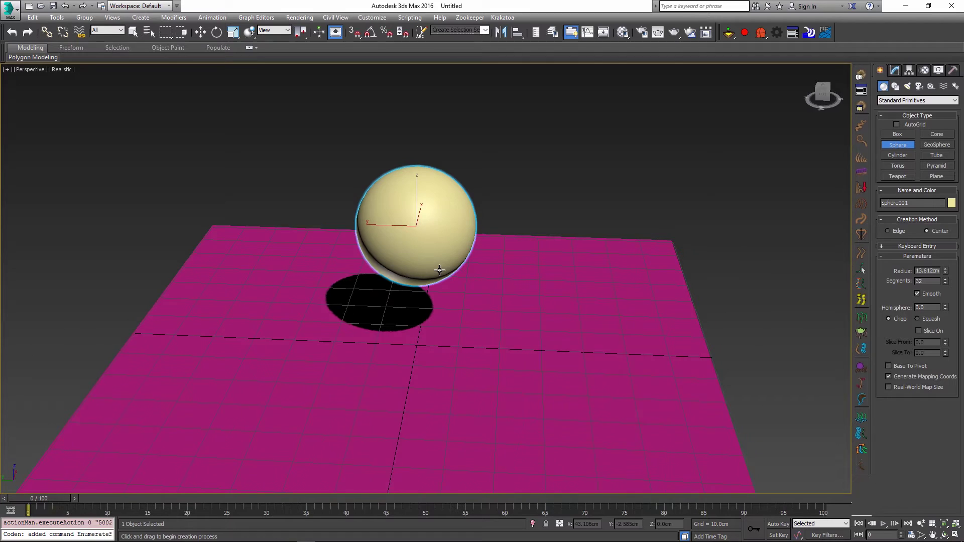
{"action": "key", "text": "w"}
{"action": "left_click_drag", "start_coordinate": [416, 203], "coordinate": [493, 151]}
{"action": "left_click_drag", "start_coordinate": [762, 33], "coordinate": [760, 98]}
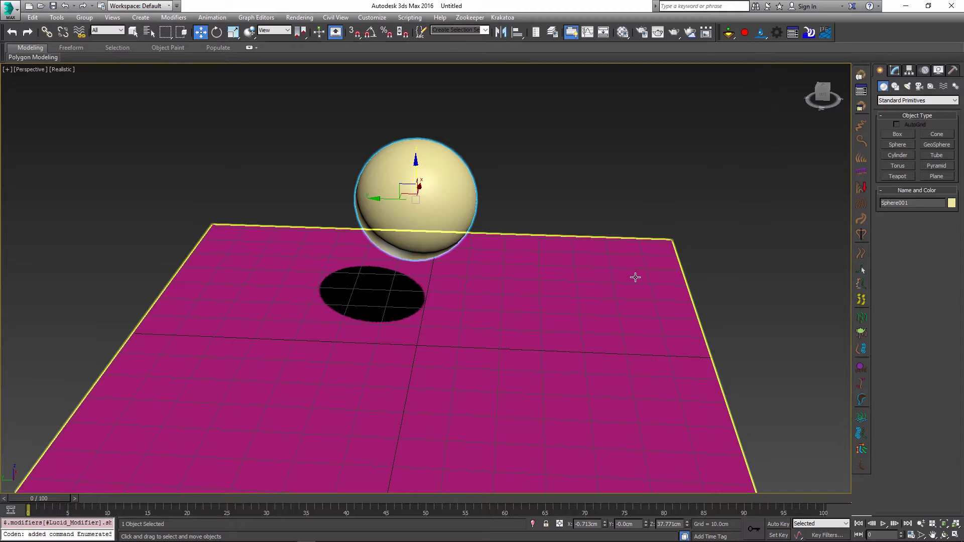
Step: Hide the grid, add the ground plane to the Lucid simulation and preview the fall
{"action": "key", "text": "g"}
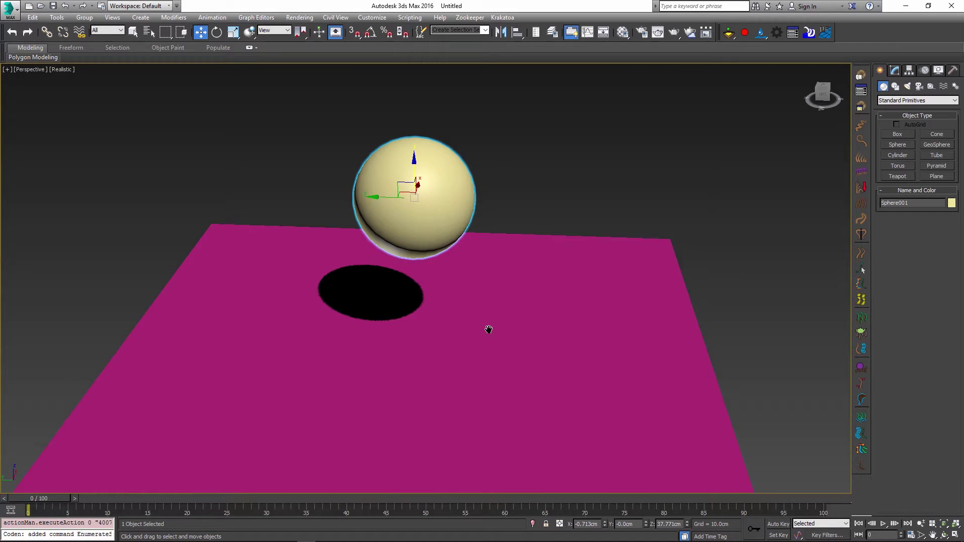
{"action": "middle_click_drag", "start_coordinate": [486, 337], "coordinate": [493, 309]}
{"action": "left_click", "coordinate": [493, 309]}
{"action": "left_click_drag", "start_coordinate": [760, 33], "coordinate": [760, 176]}
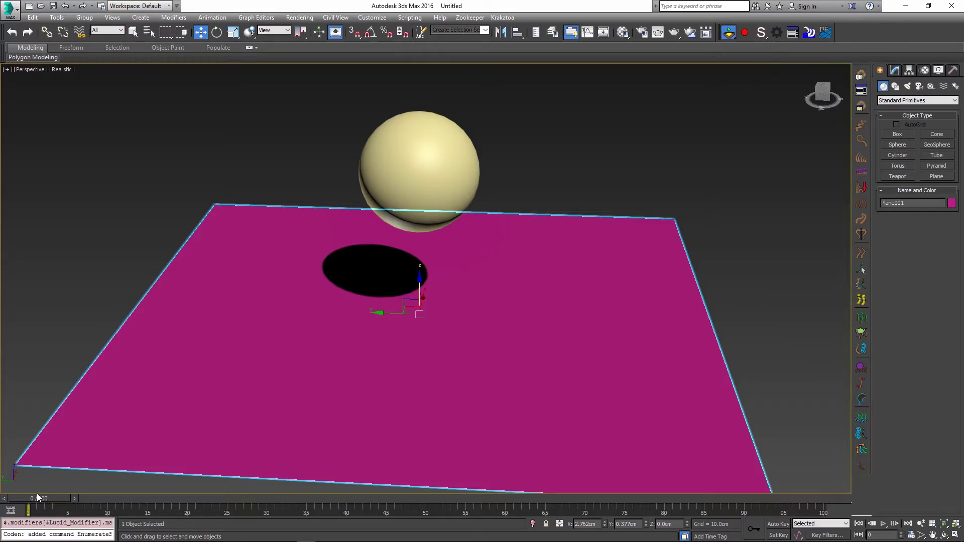
{"action": "left_click_drag", "start_coordinate": [38, 502], "coordinate": [250, 503]}
Step: Extend the time range to 225 frames, record the Lucid physics and scrub the result
{"action": "key", "text": "w"}
{"action": "right_click_drag", "start_coordinate": [843, 499], "coordinate": [142, 499], "text": "ctrl+alt"}
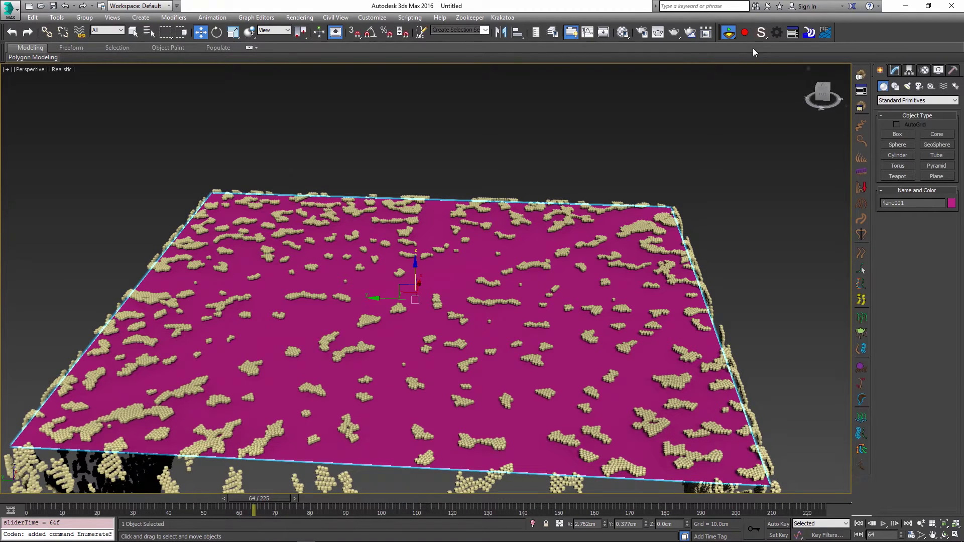
{"action": "left_click", "coordinate": [728, 32]}
{"action": "left_click", "coordinate": [745, 33]}
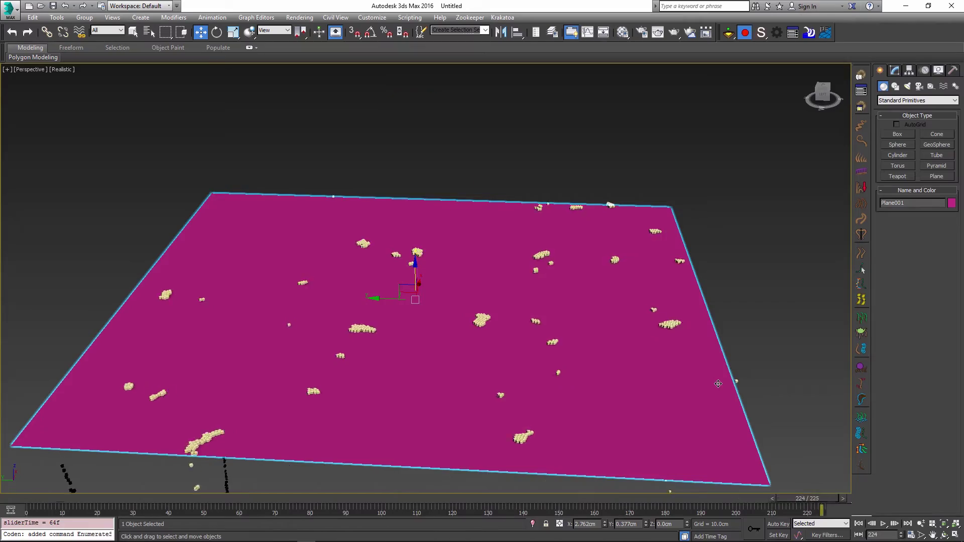
{"action": "left_click_drag", "start_coordinate": [50, 499], "coordinate": [421, 505]}
Step: Return to frame 0 and save the scene as Test.max in the RamTest folder
{"action": "key", "text": "Home"}
{"action": "key", "text": "ctrl+s"}
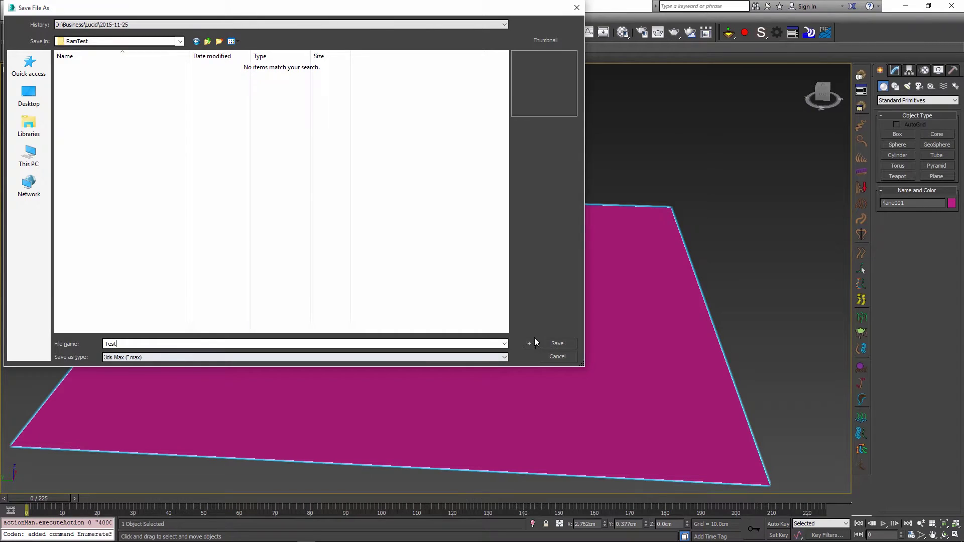
{"action": "left_click", "coordinate": [557, 343]}
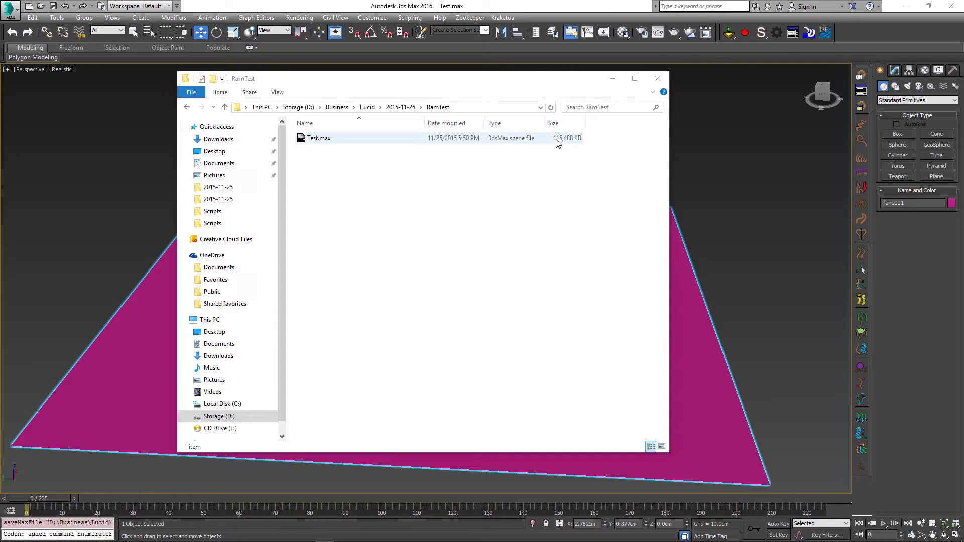
Step: Shrink the RamTest Explorer window and bring 3ds Max back by selecting the sphere
{"action": "left_click_drag", "start_coordinate": [566, 72], "coordinate": [562, 219]}
{"action": "left_click", "coordinate": [437, 147]}
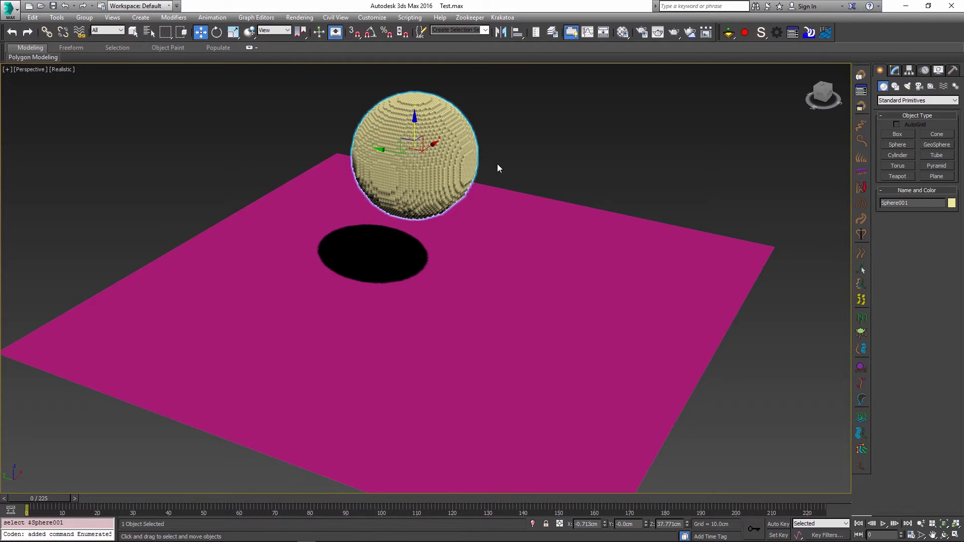
Step: In the sphere's Lucid Recording Settings, keep Record Data on and clear the recorded data
{"action": "left_click", "coordinate": [895, 71]}
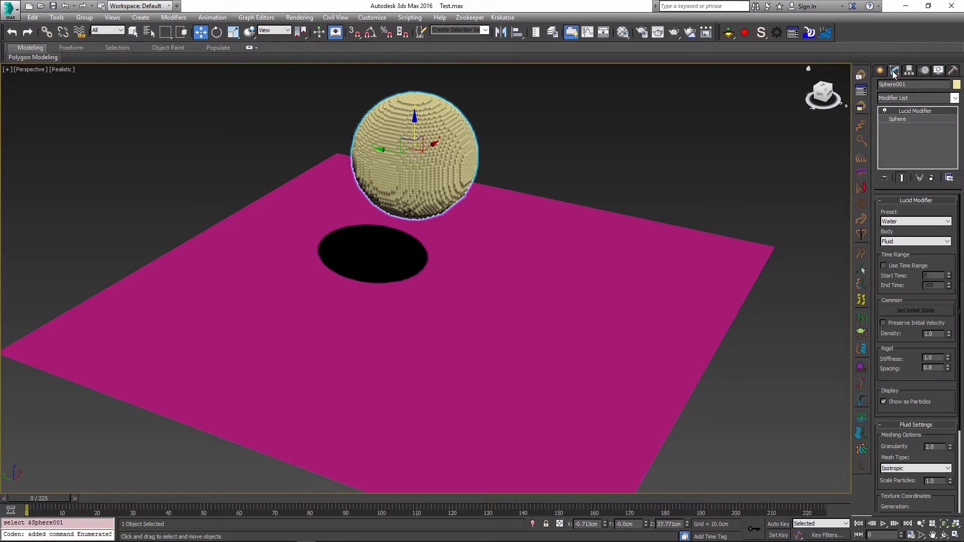
{"action": "scroll", "coordinate": [907, 370], "scroll_direction": "down", "scroll_amount": 3}
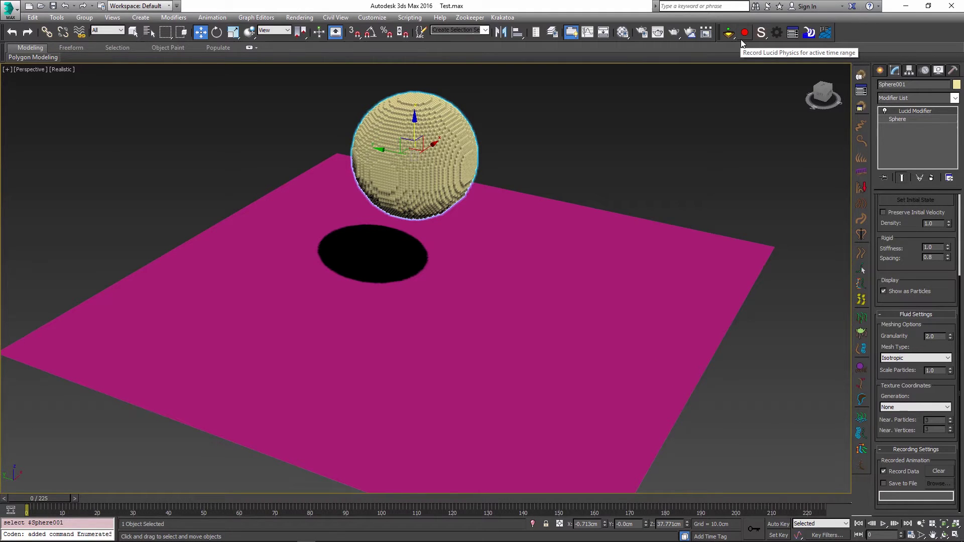
{"action": "left_click", "coordinate": [900, 472]}
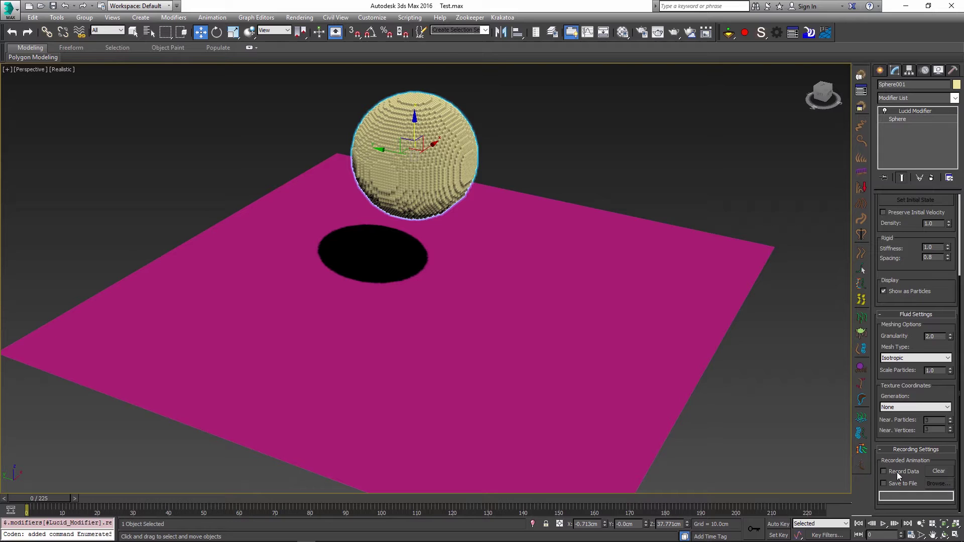
{"action": "left_click", "coordinate": [896, 472]}
{"action": "left_click", "coordinate": [939, 471]}
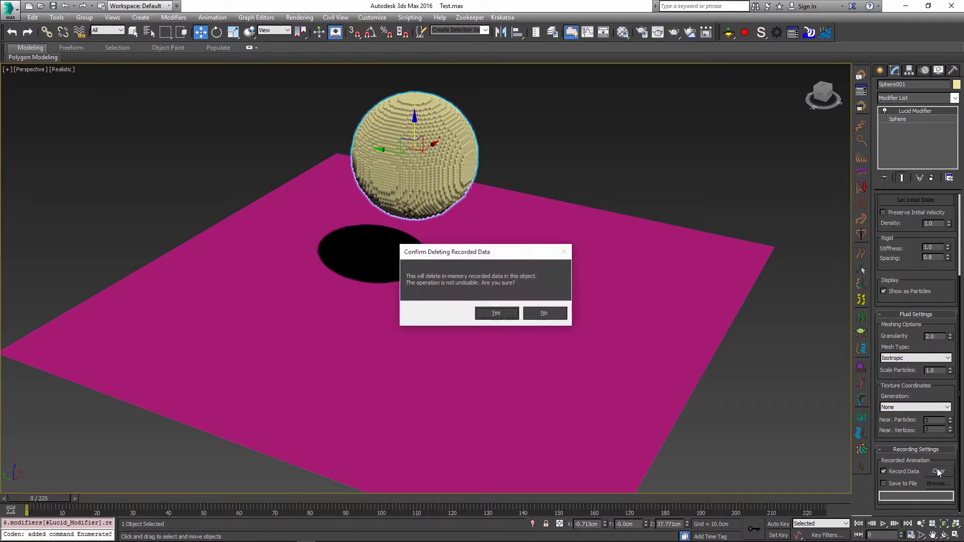
{"action": "left_click", "coordinate": [495, 313]}
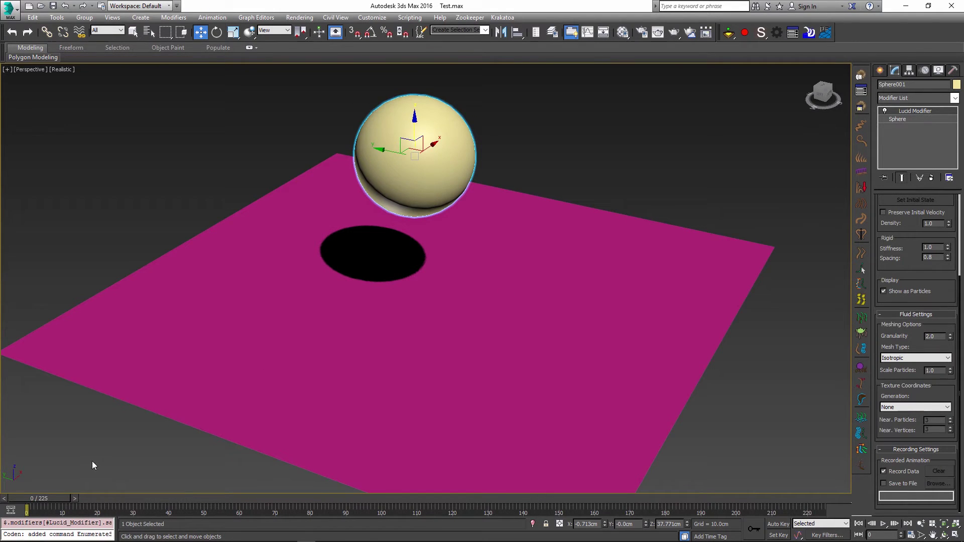
Step: Enable Save to File in the sphere's Lucid Recording Settings
{"action": "left_click_drag", "start_coordinate": [51, 498], "coordinate": [26, 507]}
{"action": "key", "text": "w"}
{"action": "left_click_drag", "start_coordinate": [914, 381], "coordinate": [914, 270]}
{"action": "left_click", "coordinate": [909, 482]}
Step: Set the recording file to Test_Cache.lrd in the RamTest folder
{"action": "left_click", "coordinate": [938, 485]}
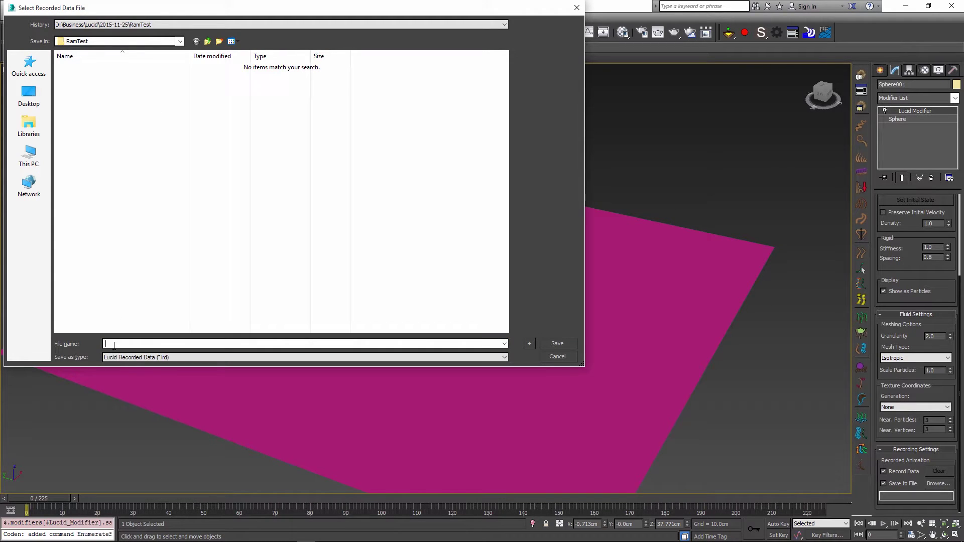
{"action": "type", "text": "Te"}
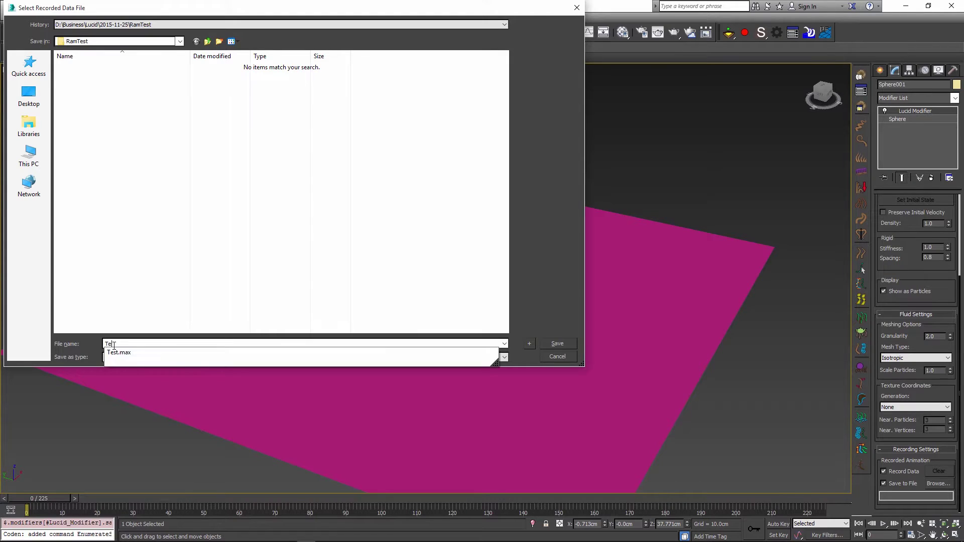
{"action": "type", "text": "st_Cache"}
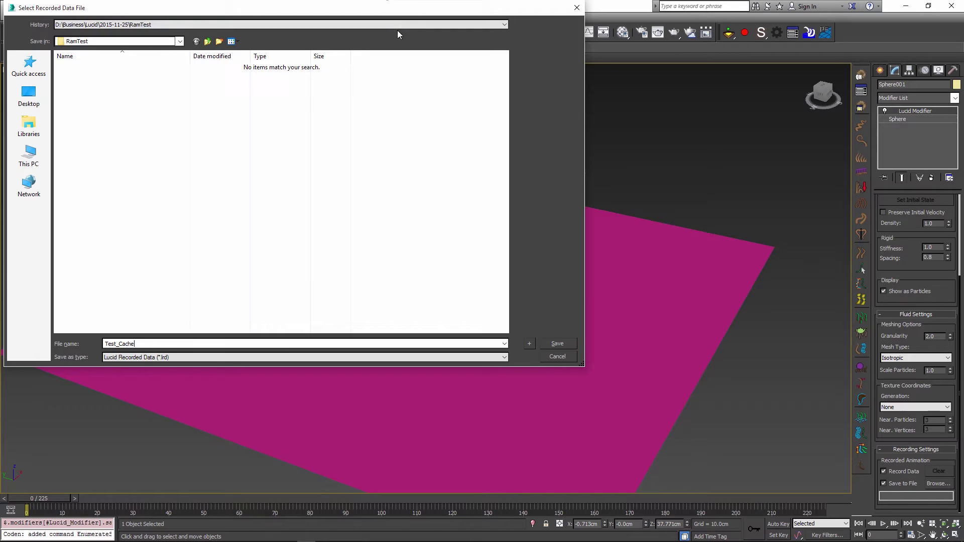
{"action": "left_click_drag", "start_coordinate": [397, 8], "coordinate": [607, 95]}
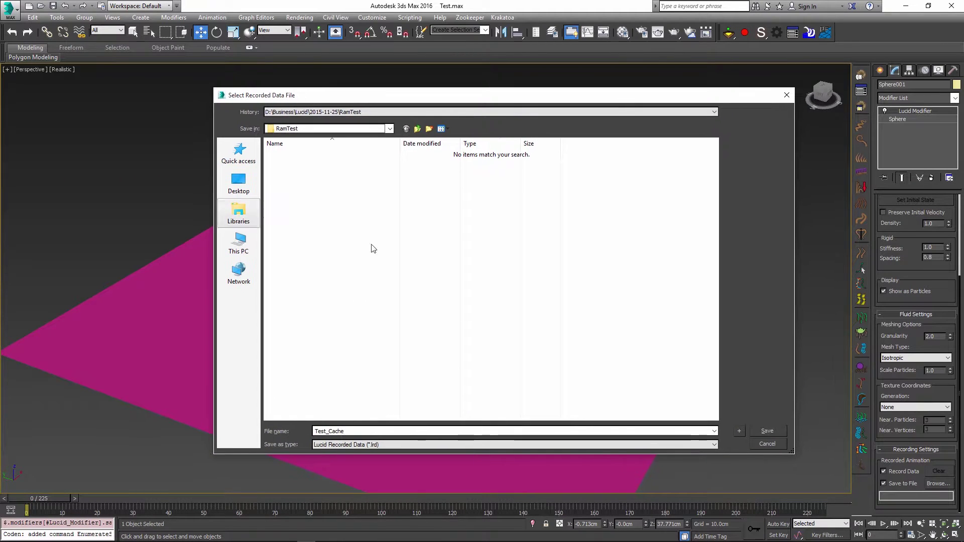
{"action": "left_click_drag", "start_coordinate": [405, 95], "coordinate": [385, 134]}
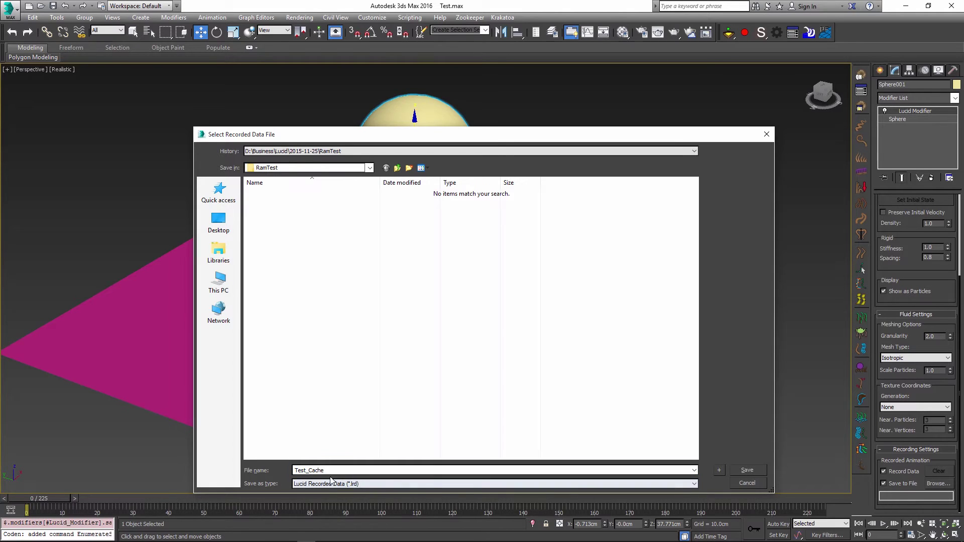
{"action": "left_click", "coordinate": [751, 472]}
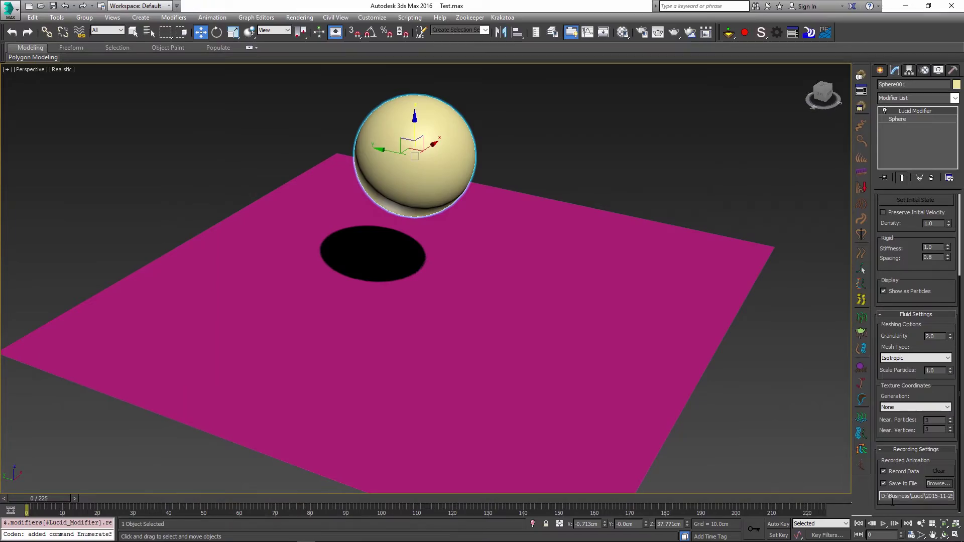
Step: Record the sphere's fluid simulation, save Test.max, and view the RamTest folder in Explorer
{"action": "left_click", "coordinate": [744, 32]}
{"action": "left_click_drag", "start_coordinate": [31, 499], "coordinate": [127, 504]}
{"action": "left_click_drag", "start_coordinate": [257, 508], "coordinate": [55, 508]}
{"action": "key", "text": "w"}
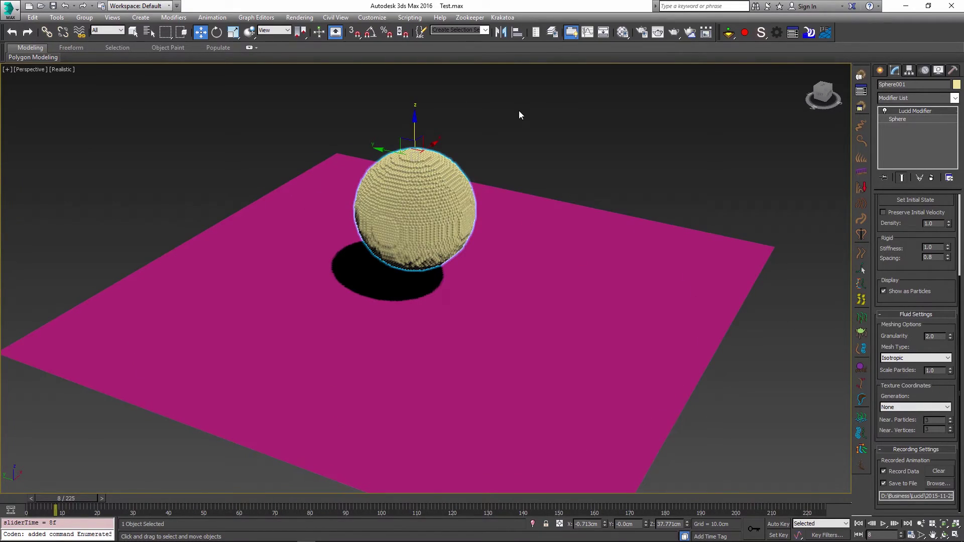
{"action": "key", "text": "ctrl+s"}
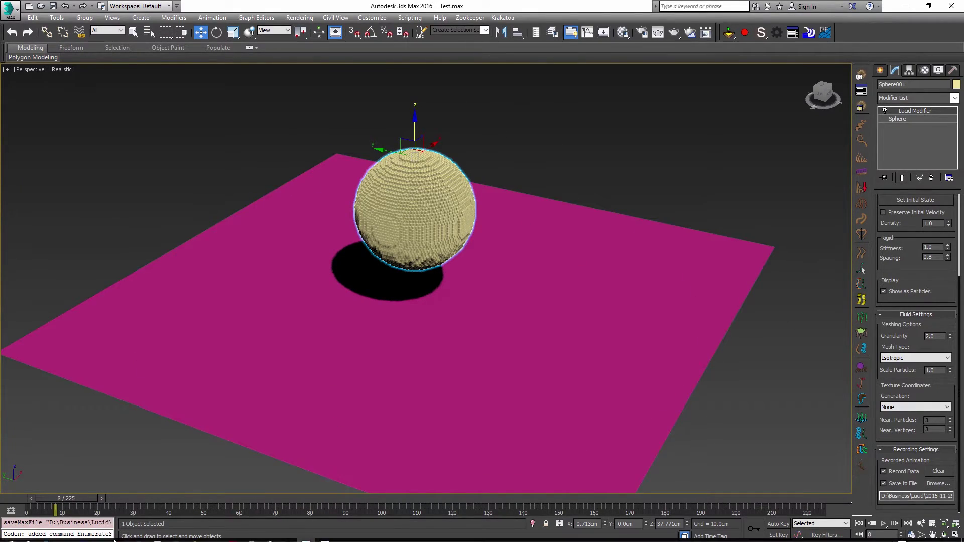
{"action": "left_click", "coordinate": [65, 534]}
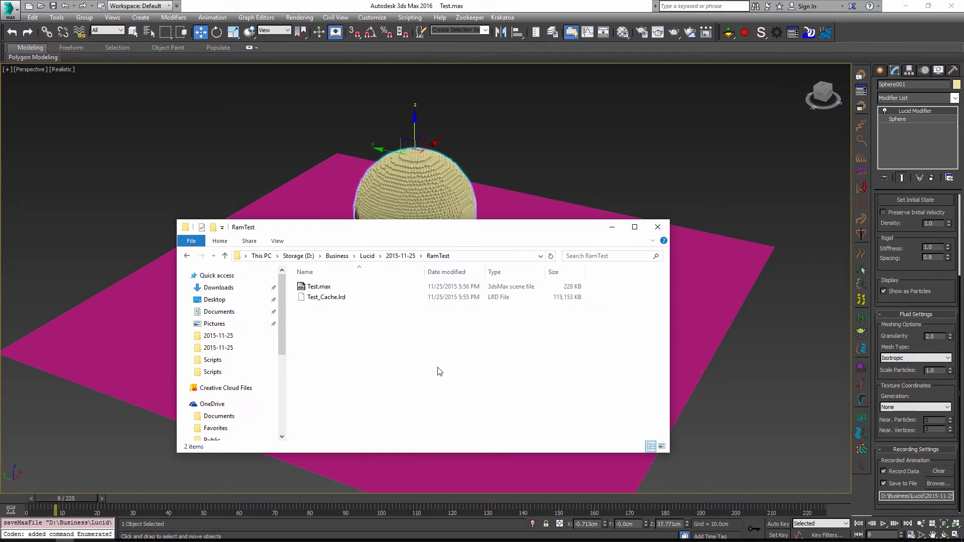
{"action": "left_click", "coordinate": [336, 287]}
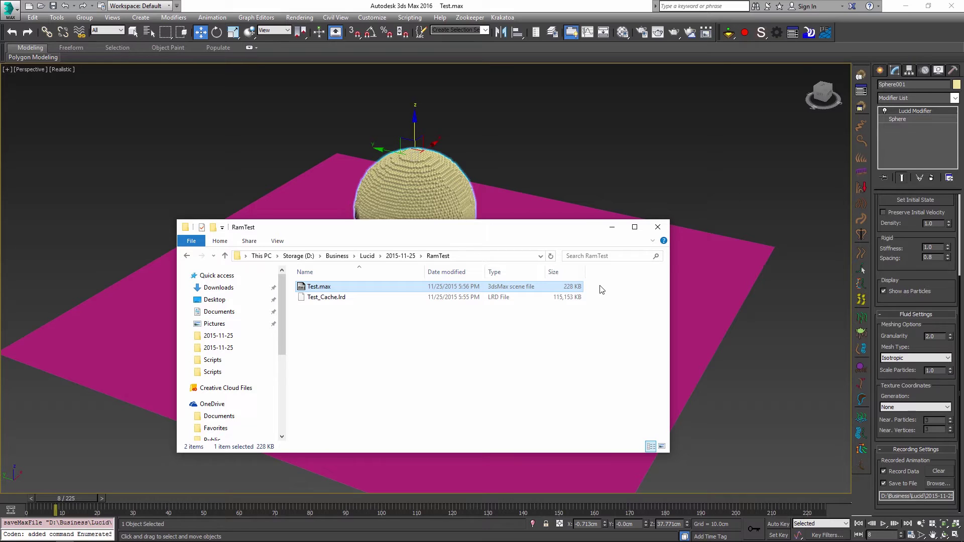
{"action": "left_click", "coordinate": [335, 297]}
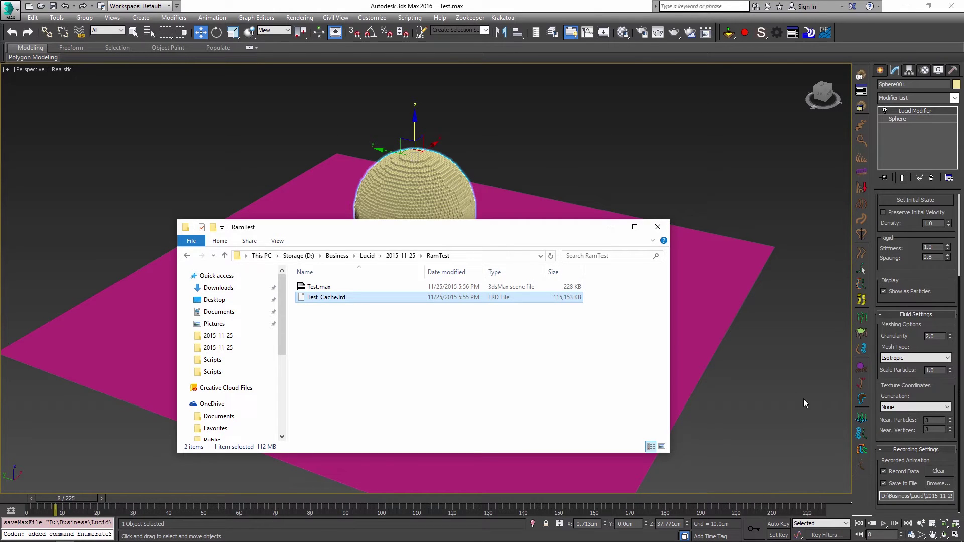
{"action": "left_click", "coordinate": [880, 70]}
{"action": "left_click", "coordinate": [897, 144]}
{"action": "left_click_drag", "start_coordinate": [567, 276], "coordinate": [574, 152]}
Step: Place Sphere002 on the plane and apply the Lucid Modifier to it
{"action": "key", "text": "w"}
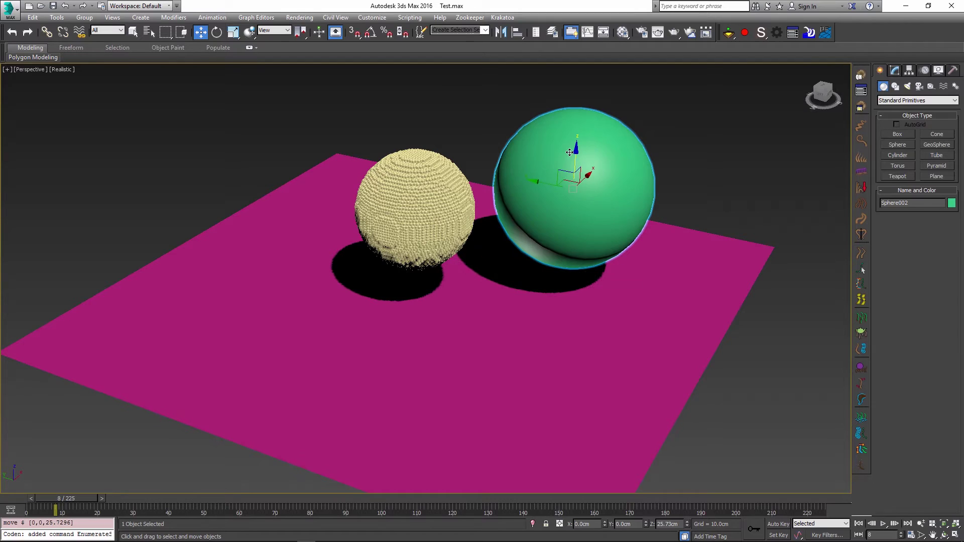
{"action": "left_click", "coordinate": [893, 70]}
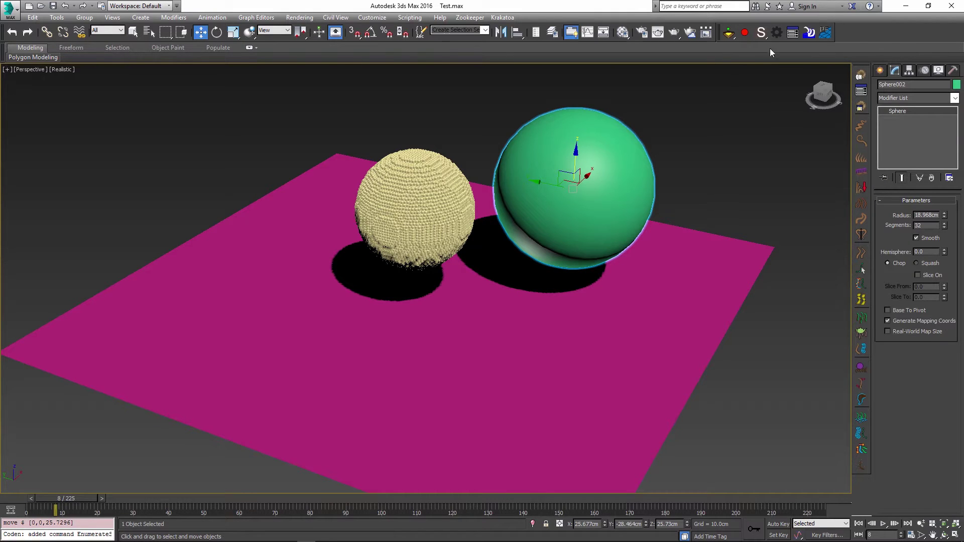
{"action": "left_click", "coordinate": [761, 34]}
{"action": "left_click_drag", "start_coordinate": [761, 36], "coordinate": [761, 94]}
Step: Enable Save to File for Sphere002 and pick Test_Cache.lrd as the recording file
{"action": "left_click", "coordinate": [884, 483]}
{"action": "left_click", "coordinate": [937, 483]}
{"action": "double_click", "coordinate": [315, 194]}
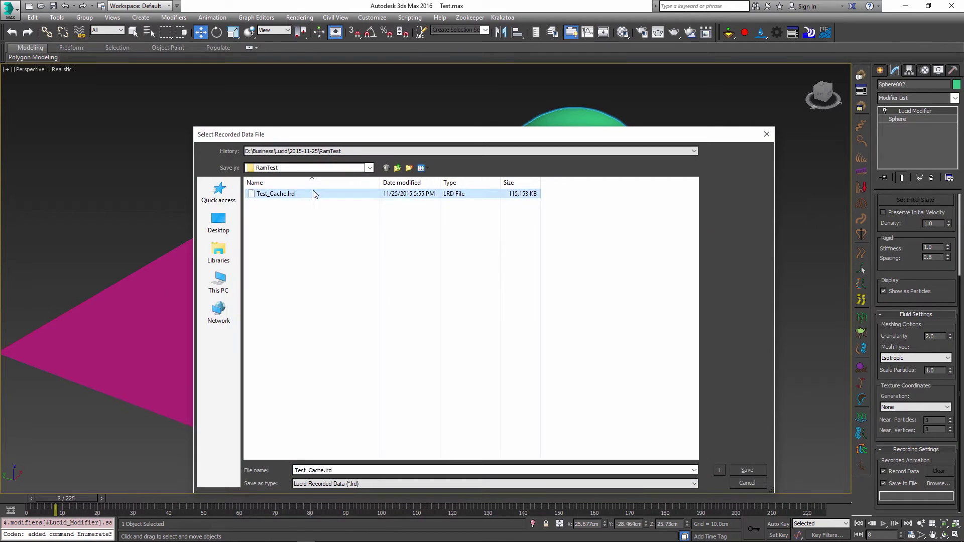
Step: Confirm overwriting Test_Cache.lrd, scrub the two-sphere simulation and return near frame 0
{"action": "left_click", "coordinate": [525, 313]}
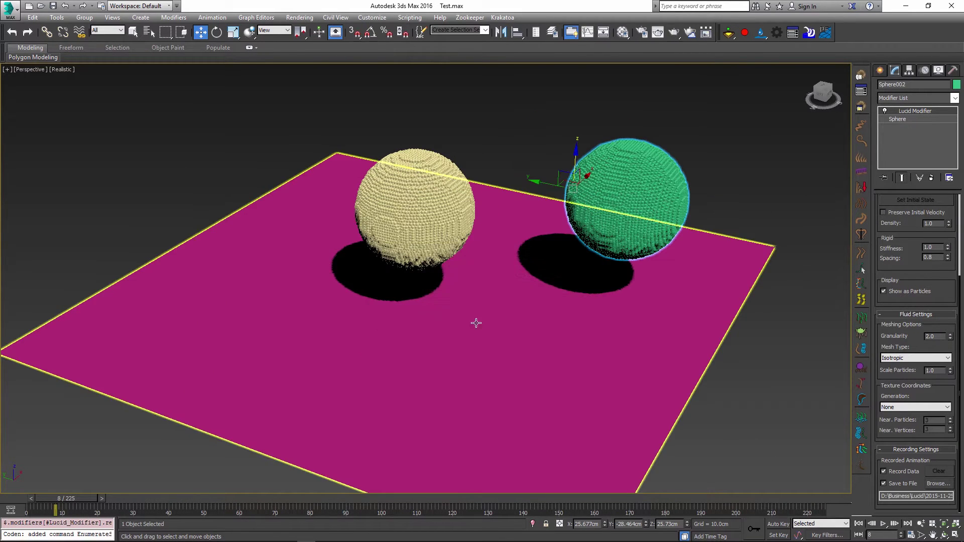
{"action": "left_click_drag", "start_coordinate": [68, 498], "coordinate": [33, 525]}
{"action": "key", "text": "w"}
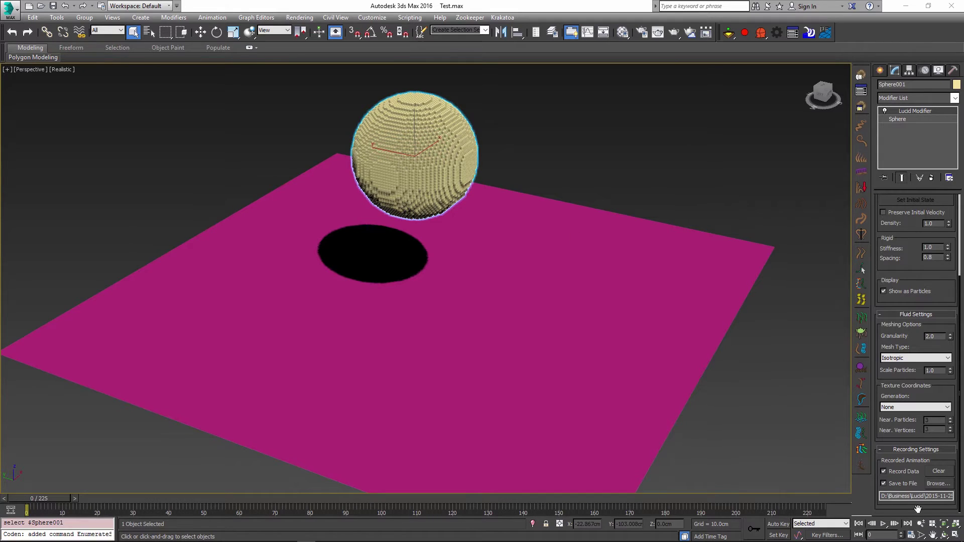
Step: Clear the recorded simulation data, confirming Yes, and reset to frame 0
{"action": "left_click", "coordinate": [939, 472]}
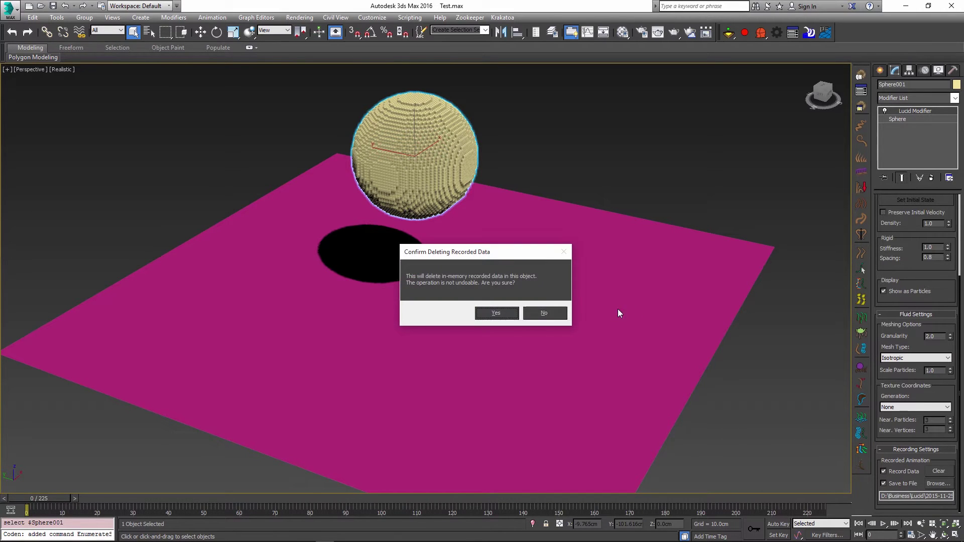
{"action": "left_click", "coordinate": [493, 311]}
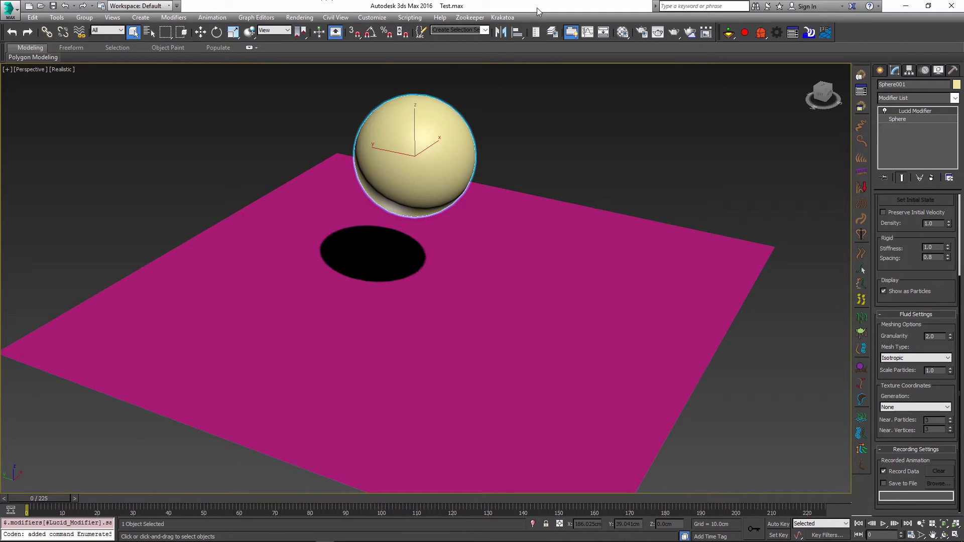
{"action": "left_click", "coordinate": [48, 496]}
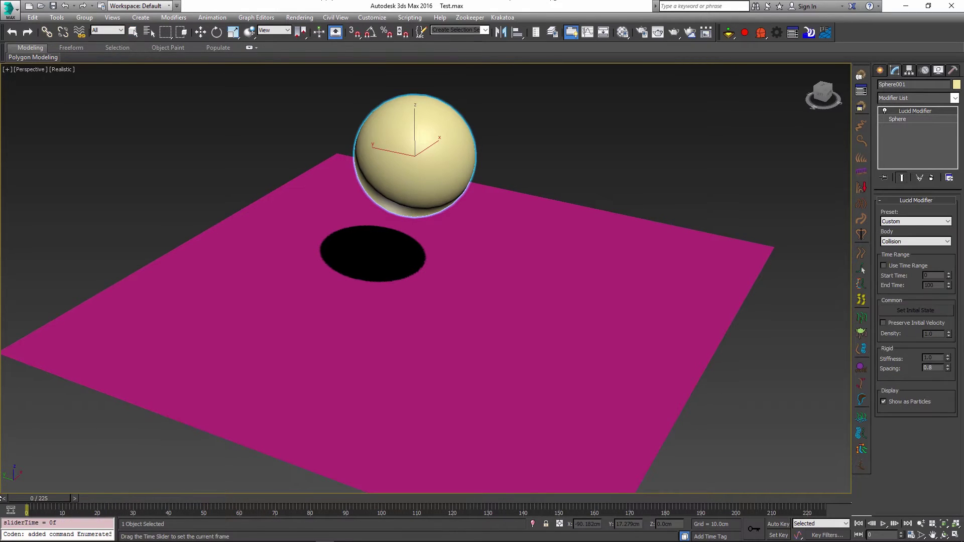
Step: Select Sphere001, expand its Recording Settings and turn on Save to File
{"action": "left_click", "coordinate": [391, 149]}
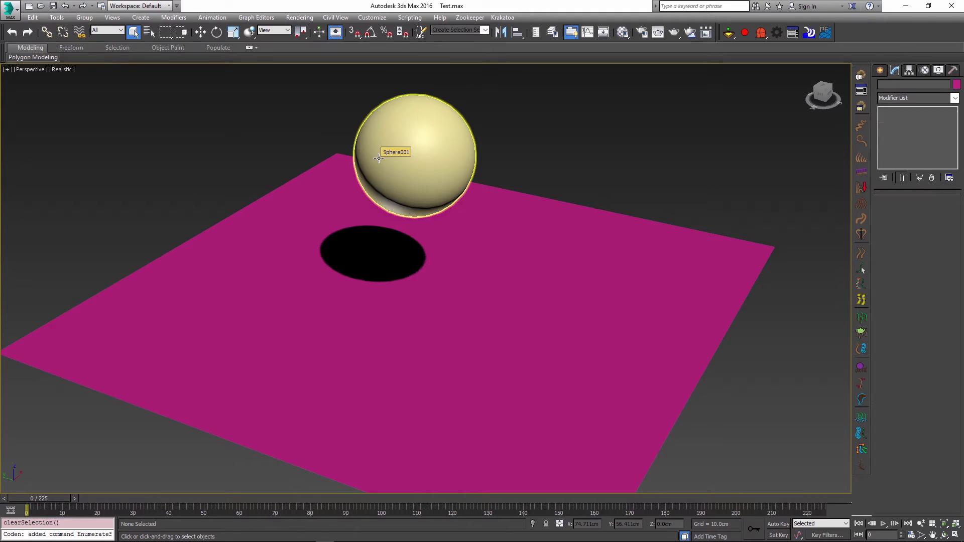
{"action": "left_click_drag", "start_coordinate": [895, 335], "coordinate": [895, 280]}
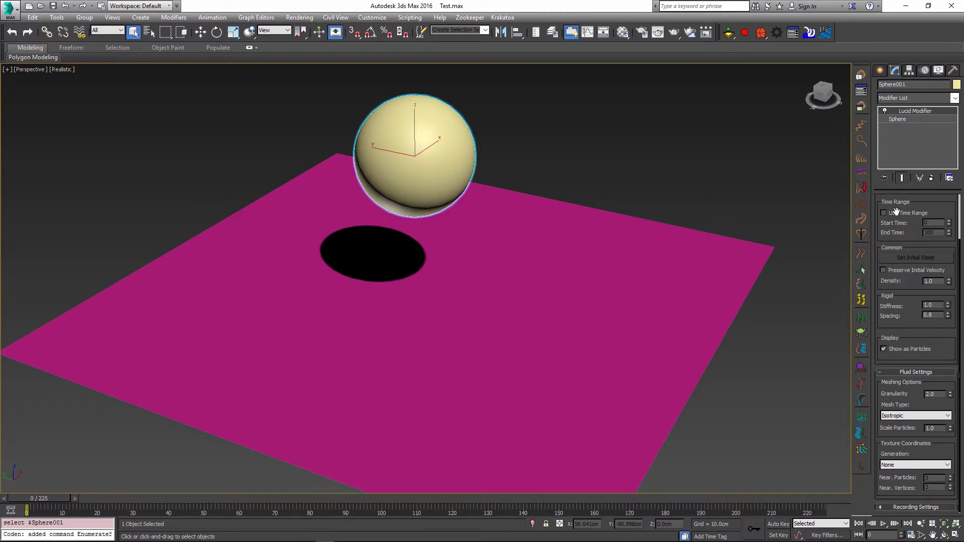
{"action": "left_click", "coordinate": [909, 507]}
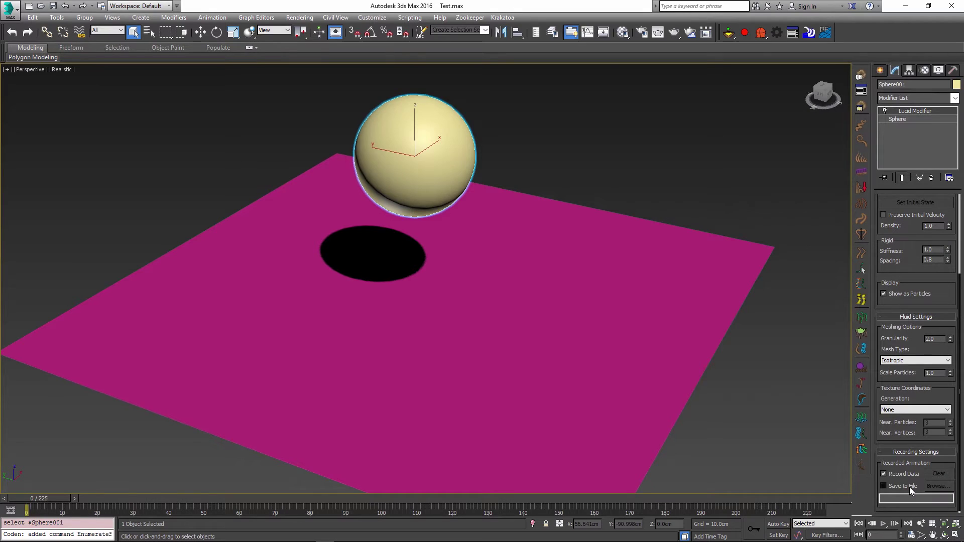
{"action": "left_click", "coordinate": [908, 487]}
Step: Save Sphere001's recording as a Thinkbox Particle Sequence (*.prt) named particles in RamTest
{"action": "left_click", "coordinate": [468, 483]}
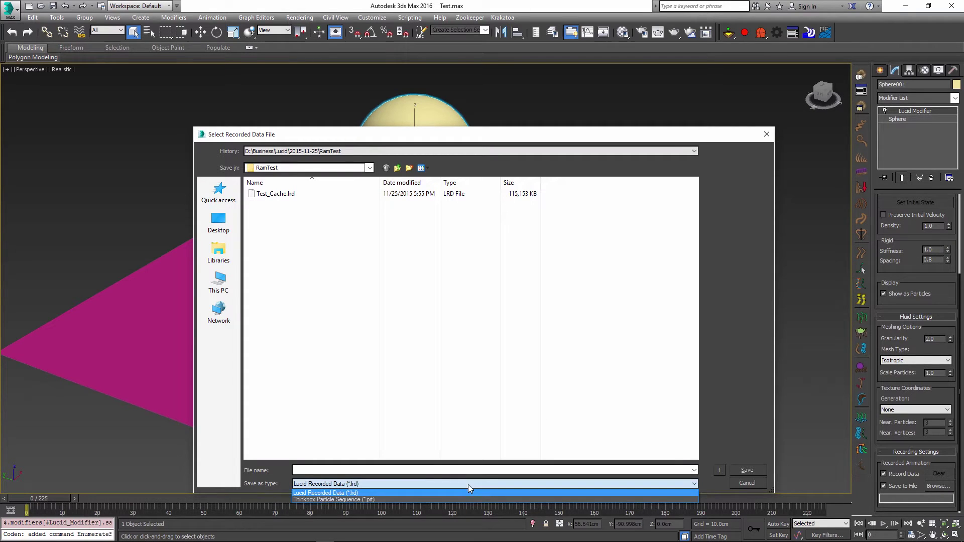
{"action": "left_click", "coordinate": [468, 501]}
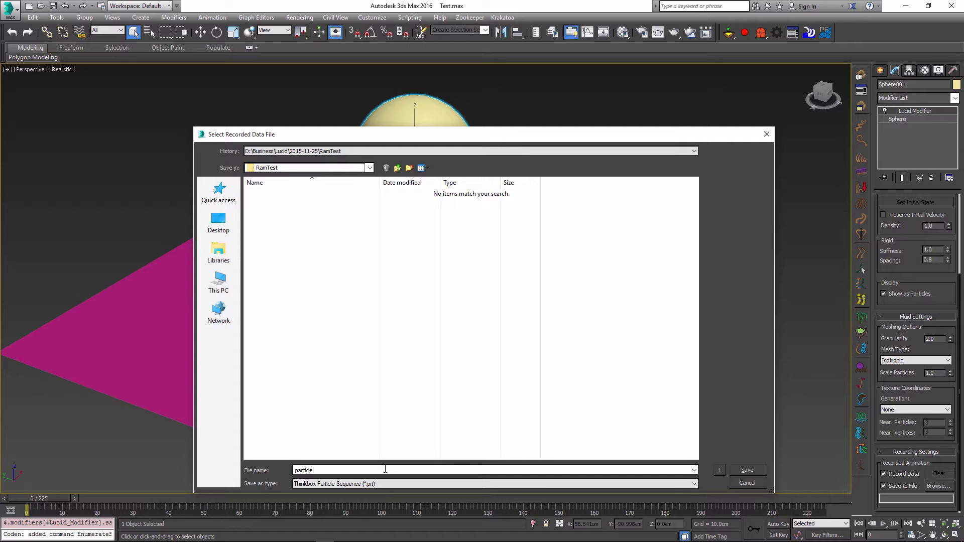
{"action": "left_click", "coordinate": [747, 469]}
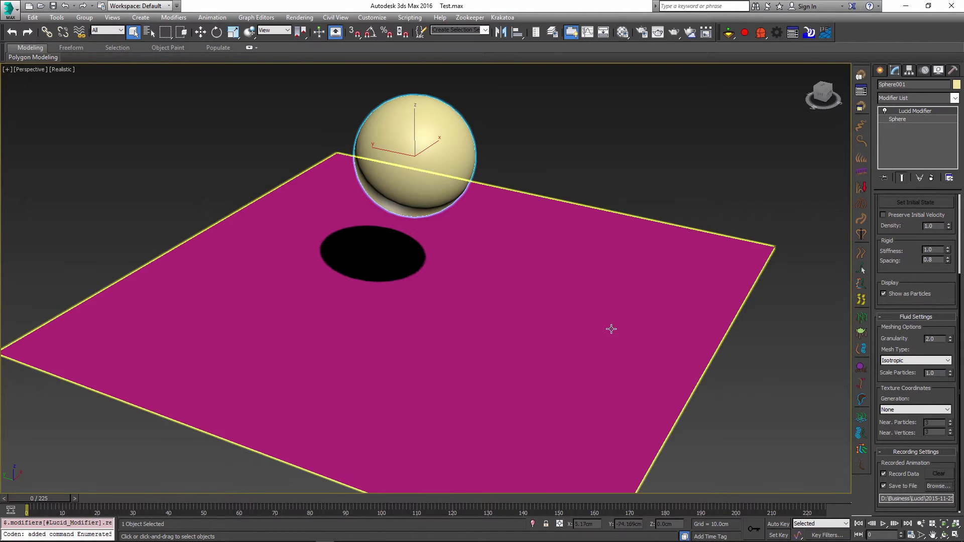
Step: Run the Lucid fluid simulation to write 228 PRT files, then view them in an enlarged Explorer window
{"action": "left_click", "coordinate": [745, 33]}
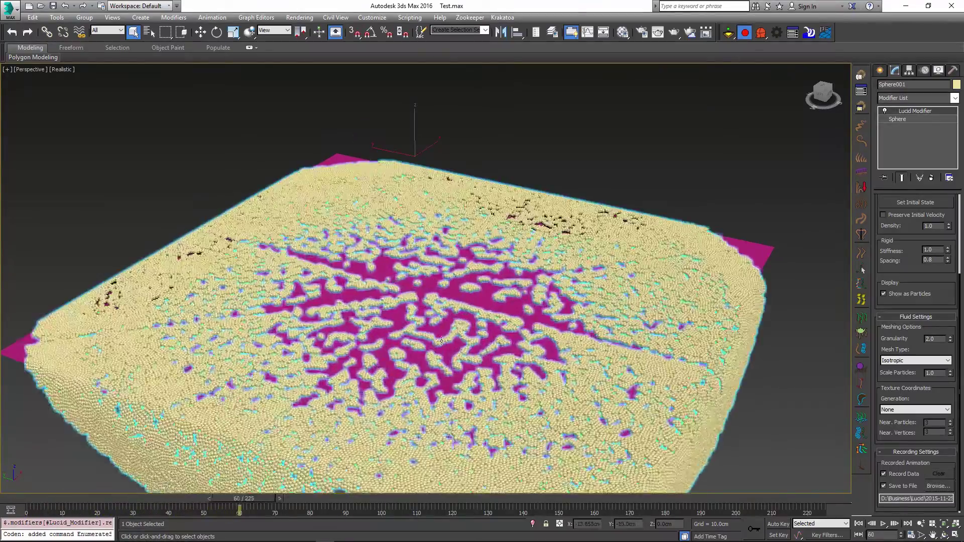
{"action": "key", "text": "Home"}
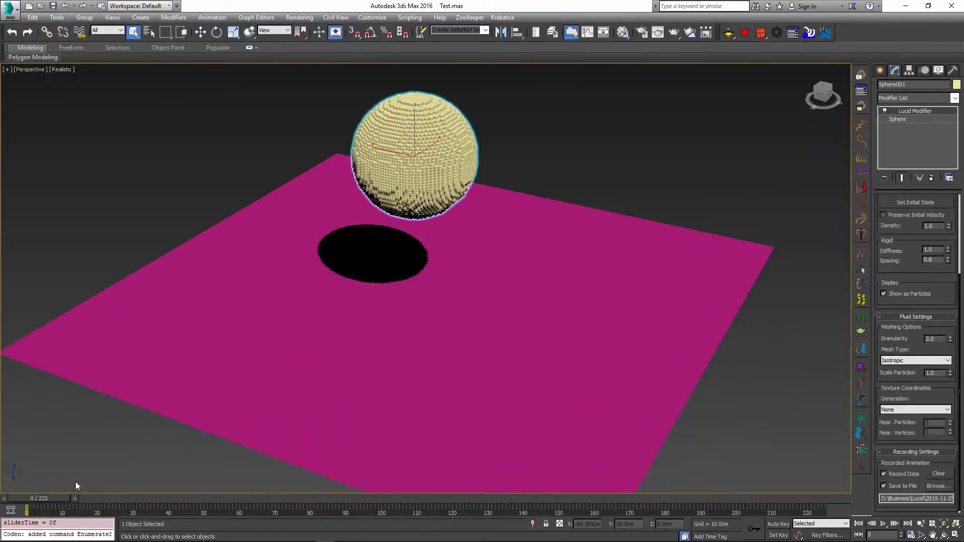
{"action": "mouse_move", "coordinate": [51, 495]}
{"action": "left_mouse_down"}
{"action": "mouse_move", "coordinate": [421, 506]}
{"action": "mouse_move", "coordinate": [49, 495]}
{"action": "left_mouse_up"}
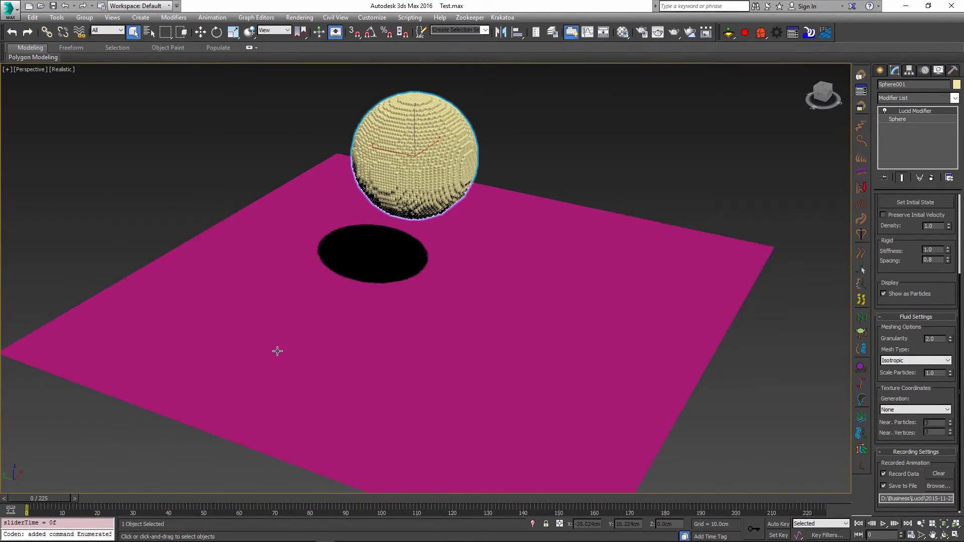
{"action": "key", "text": "alt+Tab"}
{"action": "key", "text": "alt+Tab"}
{"action": "left_click_drag", "start_coordinate": [446, 219], "coordinate": [445, 87]}
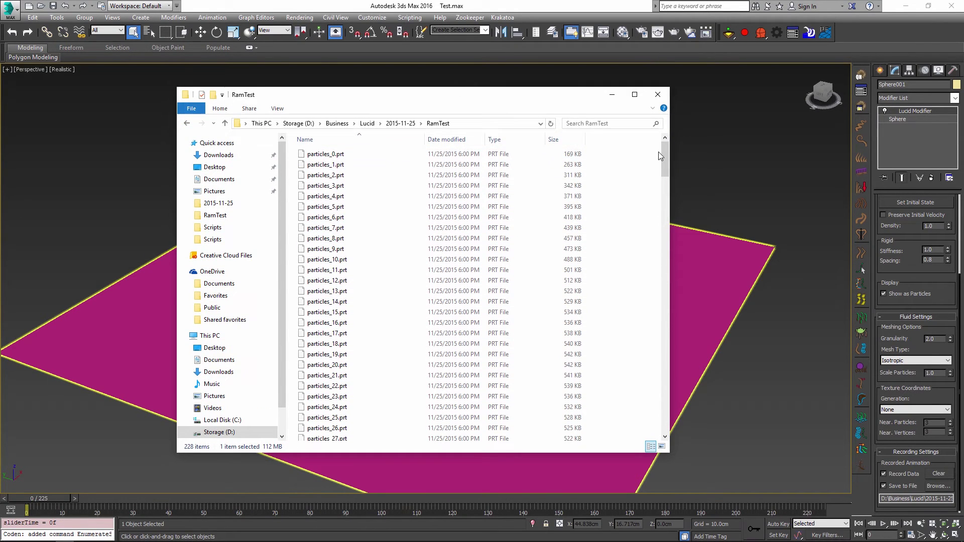
Step: Scroll through the particles_N.prt files in the RamTest folder, then close Explorer
{"action": "mouse_move", "coordinate": [664, 160]}
{"action": "left_mouse_down"}
{"action": "mouse_move", "coordinate": [652, 427]}
{"action": "mouse_move", "coordinate": [673, 145]}
{"action": "left_mouse_up"}
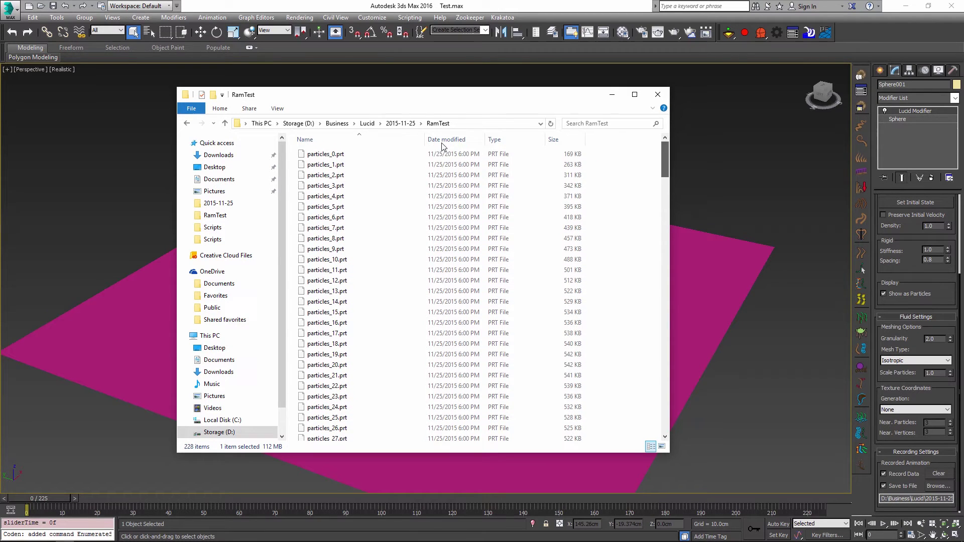
{"action": "left_click", "coordinate": [355, 156]}
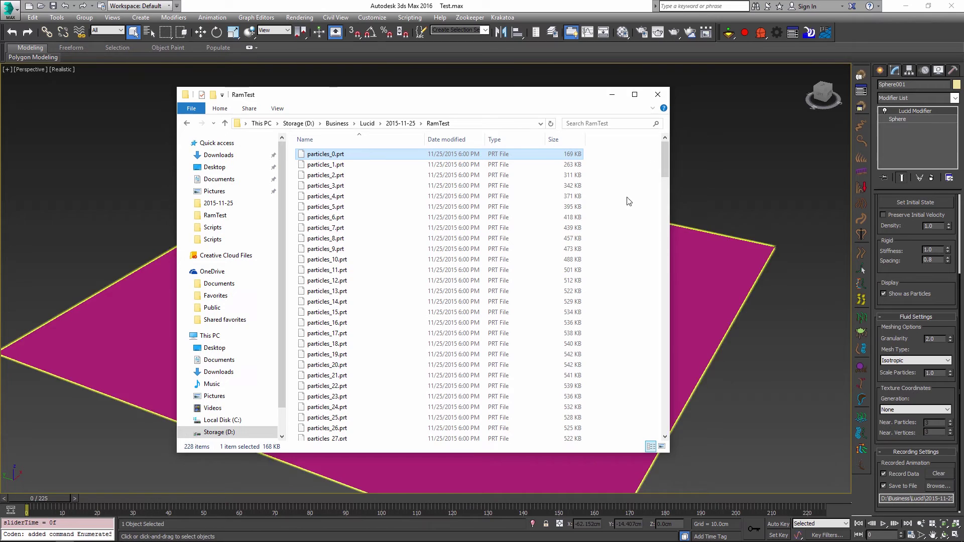
{"action": "mouse_move", "coordinate": [665, 155]}
{"action": "left_mouse_down"}
{"action": "mouse_move", "coordinate": [662, 378]}
{"action": "mouse_move", "coordinate": [676, 144]}
{"action": "left_mouse_up"}
{"action": "left_click", "coordinate": [657, 94]}
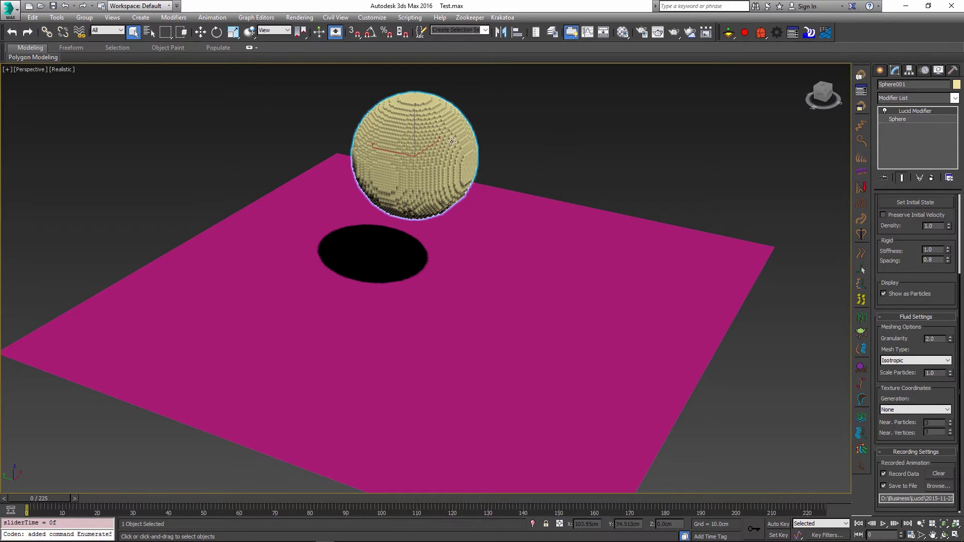
Step: Reset 3ds Max to an empty Untitled scene without saving changes
{"action": "left_click", "coordinate": [15, 17]}
{"action": "left_click", "coordinate": [30, 86]}
{"action": "left_click", "coordinate": [484, 294]}
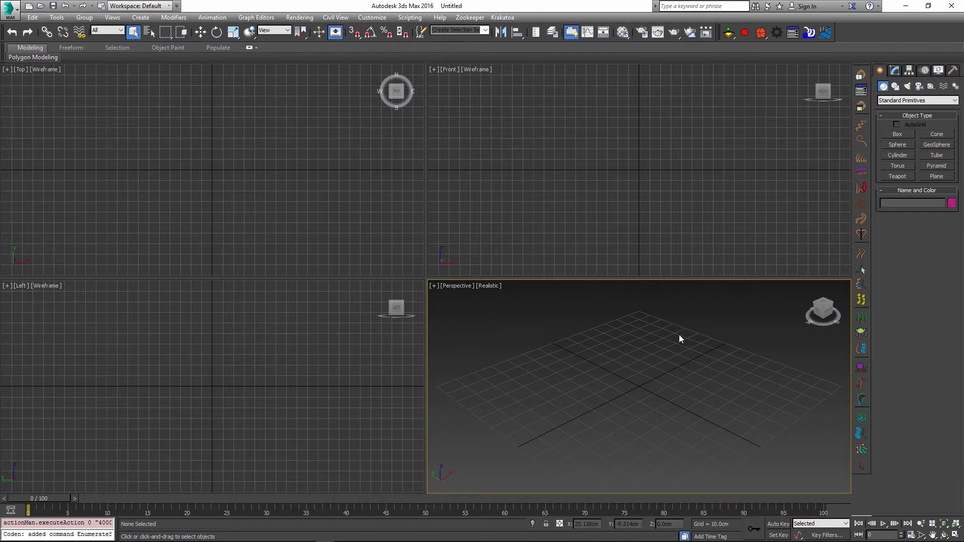
Step: Switch the Create panel category to Krakatoa and choose PRT Loader
{"action": "left_click", "coordinate": [910, 100]}
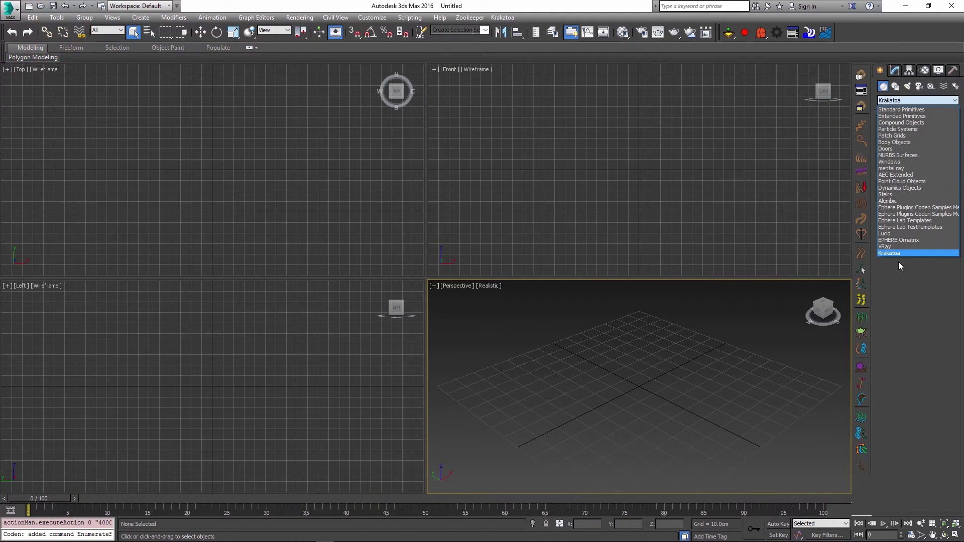
{"action": "left_click", "coordinate": [902, 254]}
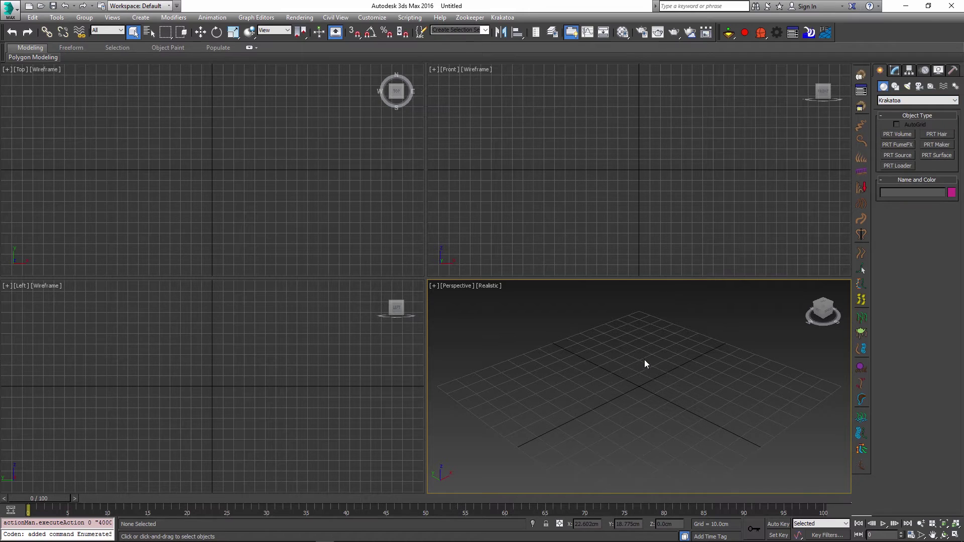
{"action": "left_click", "coordinate": [901, 166]}
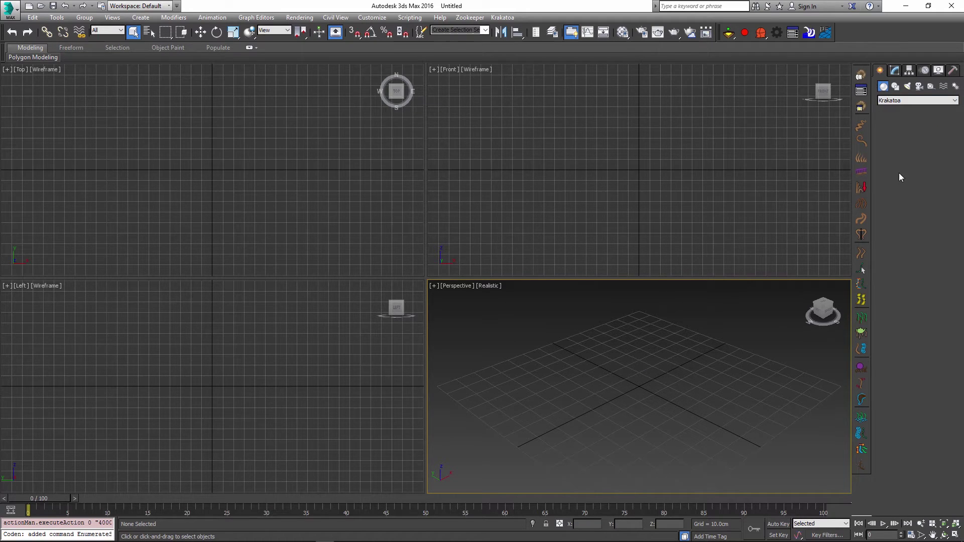
Step: Place a PRT Loader and load the particles_#.prt sequence from the pasted RamTest folder path
{"action": "left_click_drag", "start_coordinate": [636, 387], "coordinate": [661, 348]}
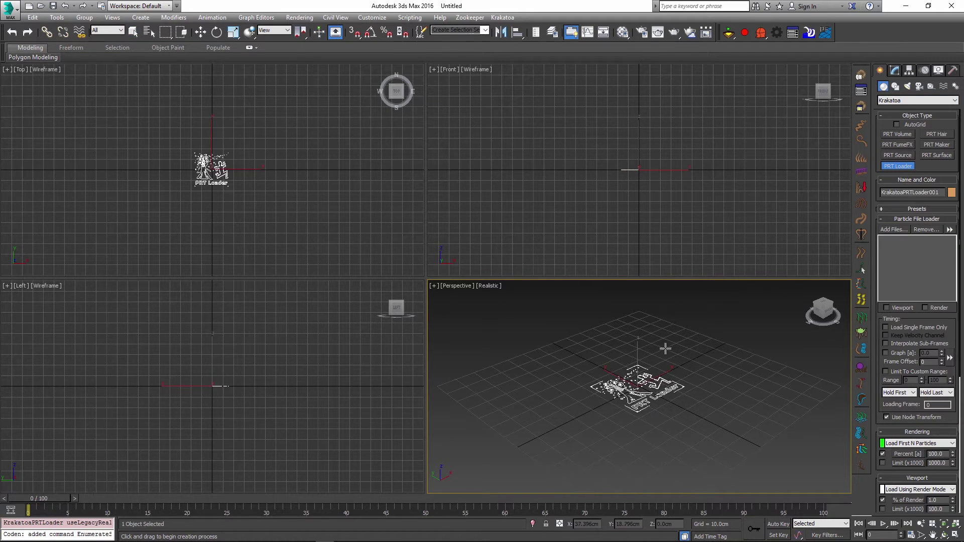
{"action": "key", "text": "alt+Tab"}
{"action": "left_click", "coordinate": [485, 123]}
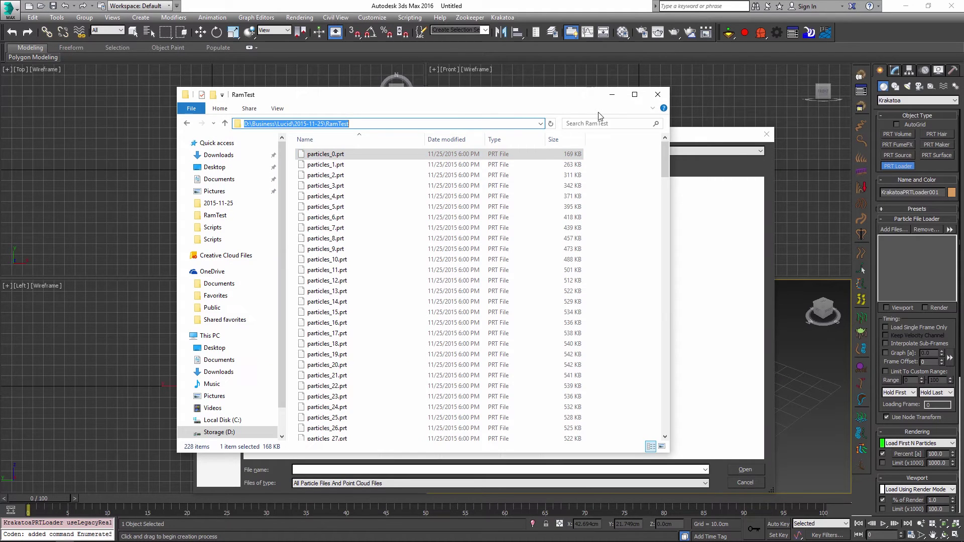
{"action": "left_click", "coordinate": [611, 94]}
{"action": "key", "text": "ctrl+v"}
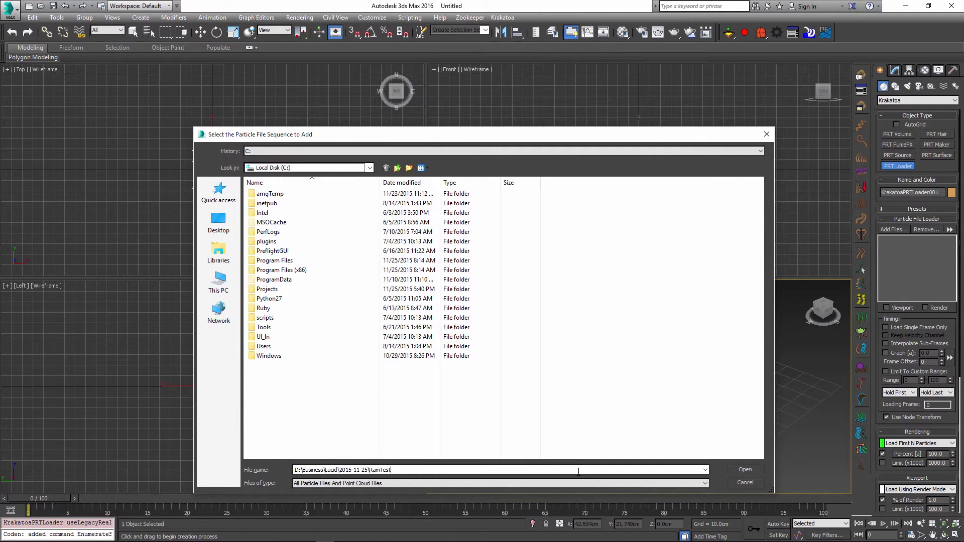
{"action": "key", "text": "Return"}
{"action": "double_click", "coordinate": [256, 197]}
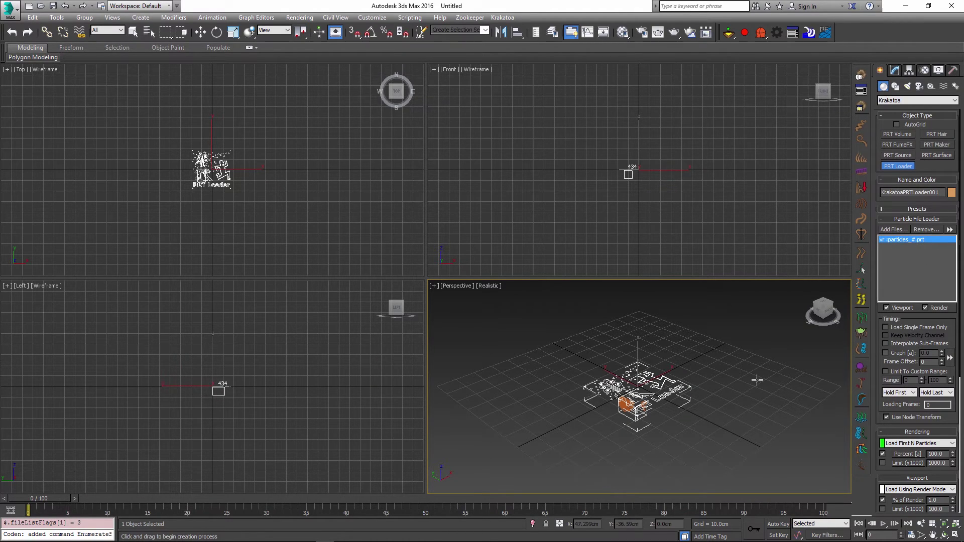
{"action": "key", "text": "alt+w"}
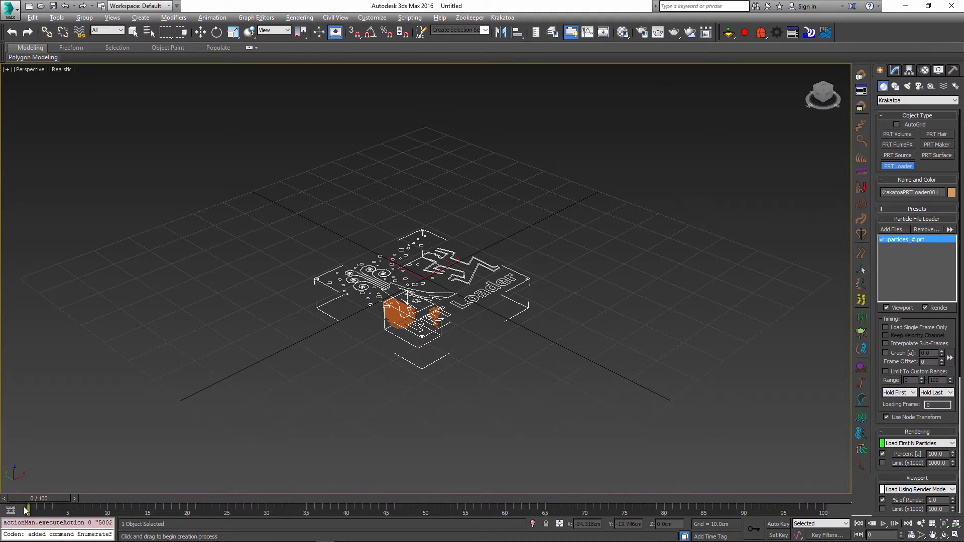
Step: Set the PRT Loader's Viewport % of Render to 100 so all particles display
{"action": "left_click_drag", "start_coordinate": [40, 500], "coordinate": [203, 506]}
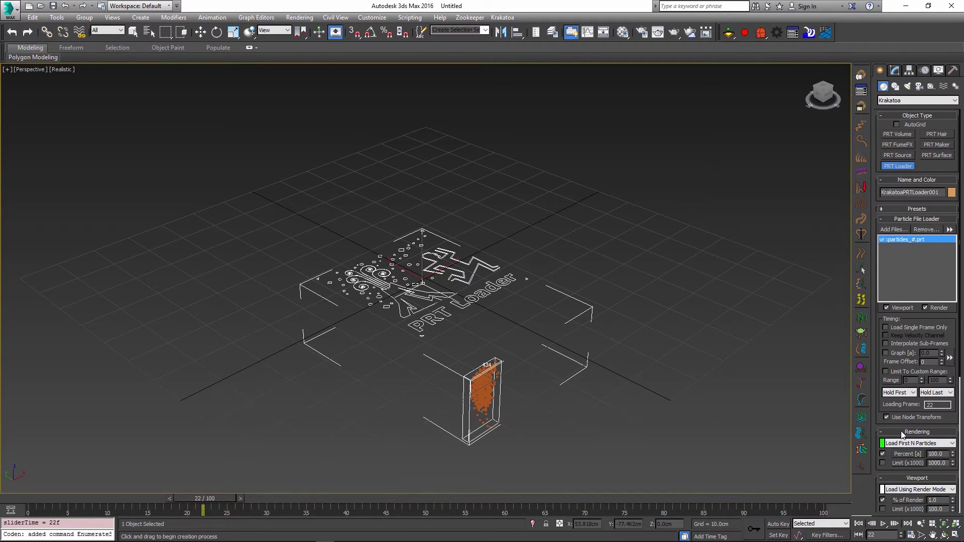
{"action": "scroll", "coordinate": [914, 420], "scroll_direction": "down", "scroll_amount": 5}
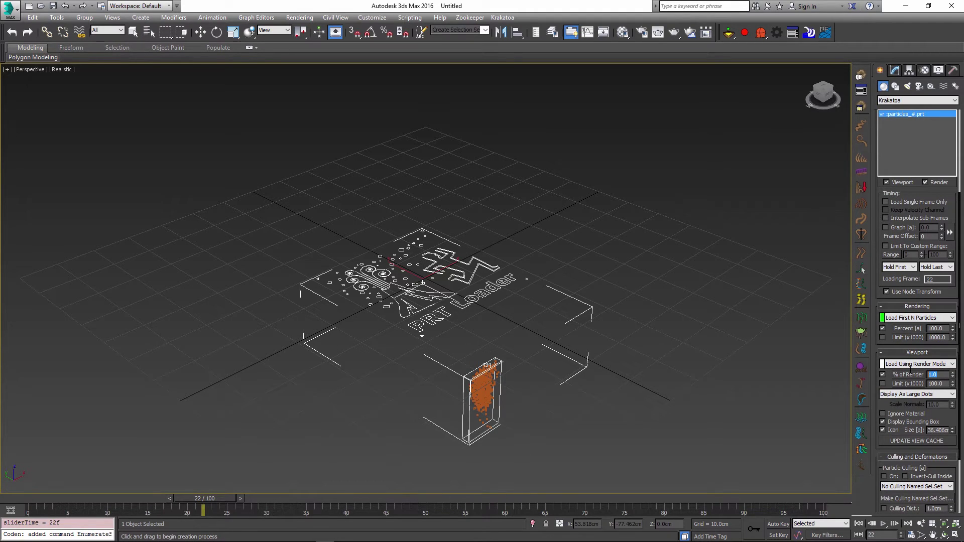
{"action": "type", "text": "100"}
{"action": "key", "text": "Return"}
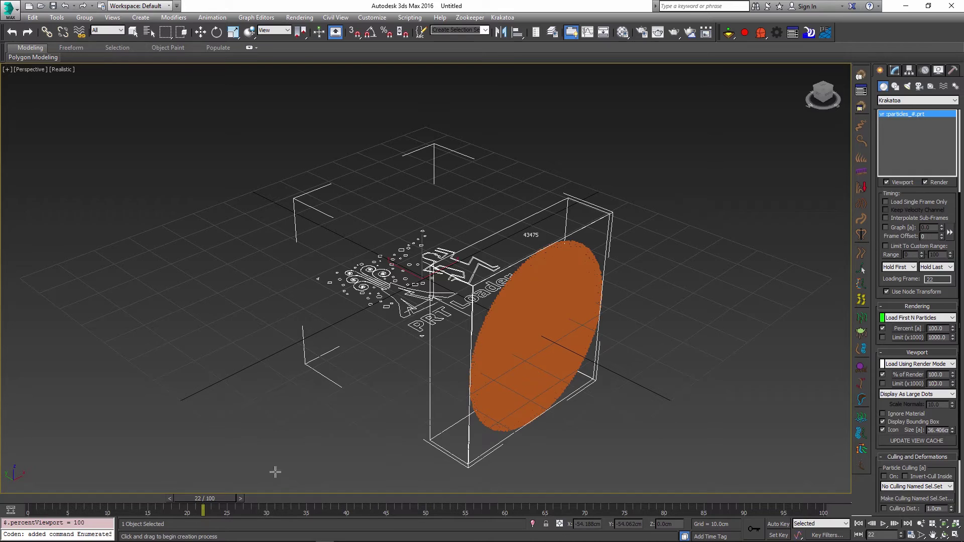
{"action": "mouse_move", "coordinate": [223, 504]}
{"action": "left_mouse_down"}
{"action": "mouse_move", "coordinate": [46, 497]}
{"action": "mouse_move", "coordinate": [221, 501]}
{"action": "left_mouse_up"}
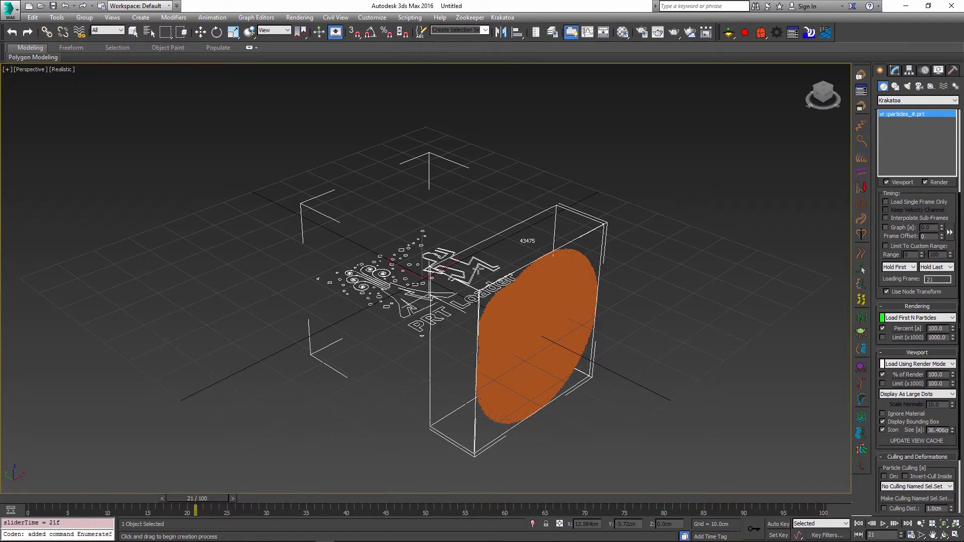
Step: Rotate the PRT Loader 90° on X and raise it about 39 cm on Z
{"action": "key", "text": "e"}
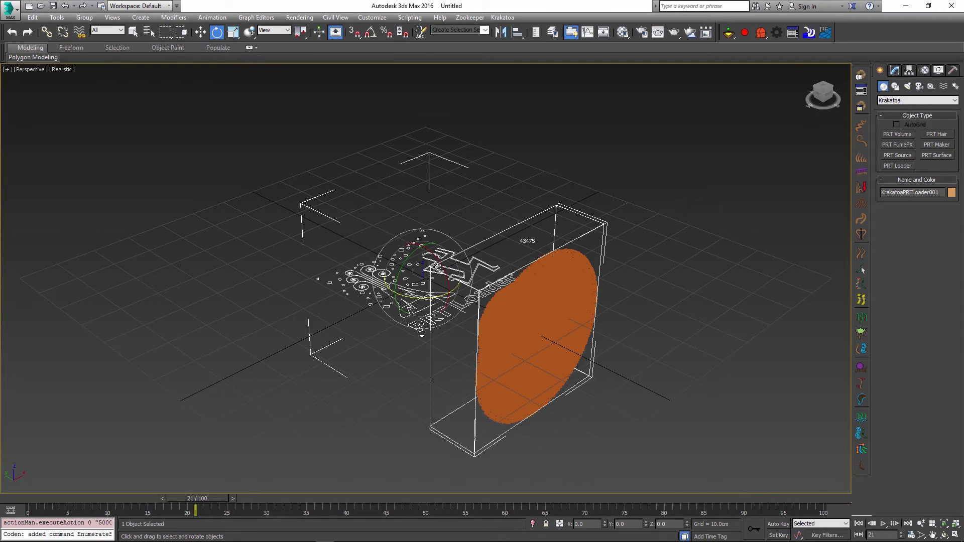
{"action": "left_click_drag", "start_coordinate": [439, 265], "coordinate": [448, 361]}
{"action": "key", "text": "w"}
{"action": "left_click_drag", "start_coordinate": [420, 253], "coordinate": [416, 107]}
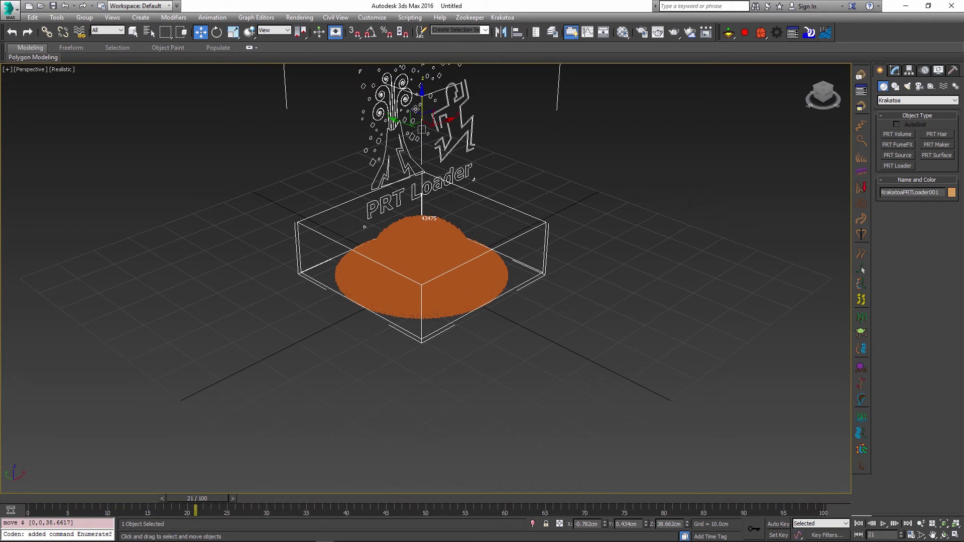
{"action": "left_click", "coordinate": [162, 499]}
Step: Review the particle sphere at frame 5 and extend the animation to 127 frames
{"action": "left_click_drag", "start_coordinate": [190, 498], "coordinate": [205, 498]}
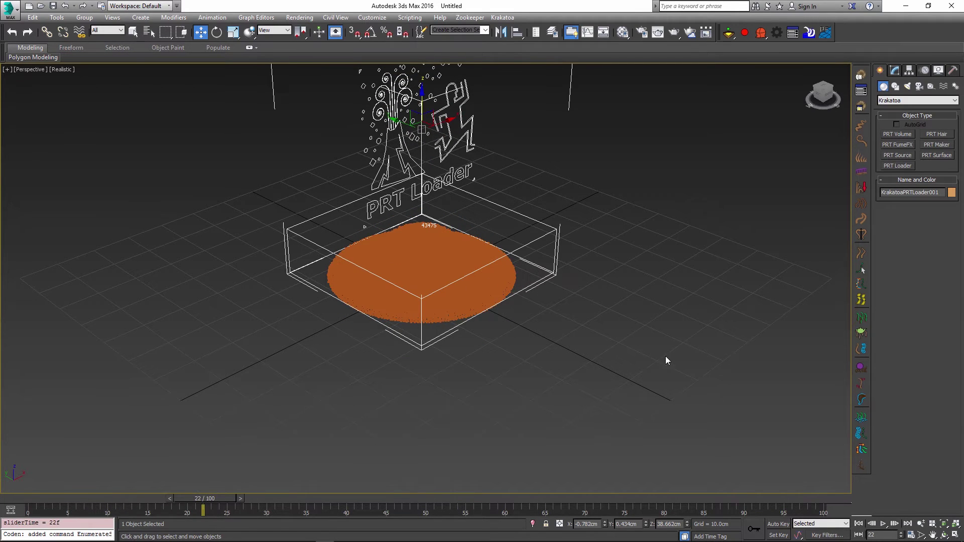
{"action": "middle_click_drag", "start_coordinate": [494, 222], "coordinate": [497, 329]}
{"action": "left_click_drag", "start_coordinate": [221, 501], "coordinate": [51, 501]}
{"action": "right_click_drag", "start_coordinate": [411, 517], "coordinate": [376, 508], "text": "ctrl+alt"}
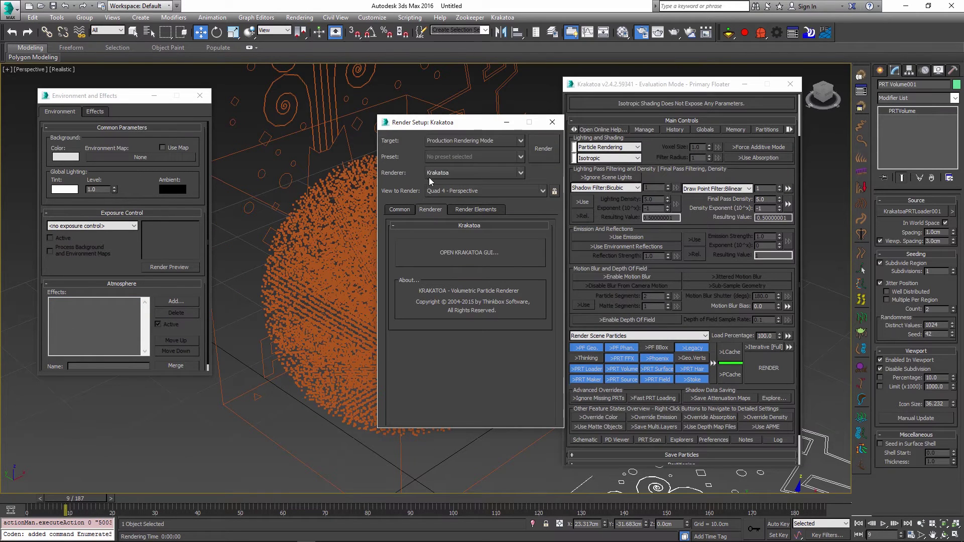
Step: Keep Krakatoa as the renderer and render frame 9 of the particle sphere
{"action": "left_click", "coordinate": [429, 172]}
{"action": "left_click", "coordinate": [456, 266]}
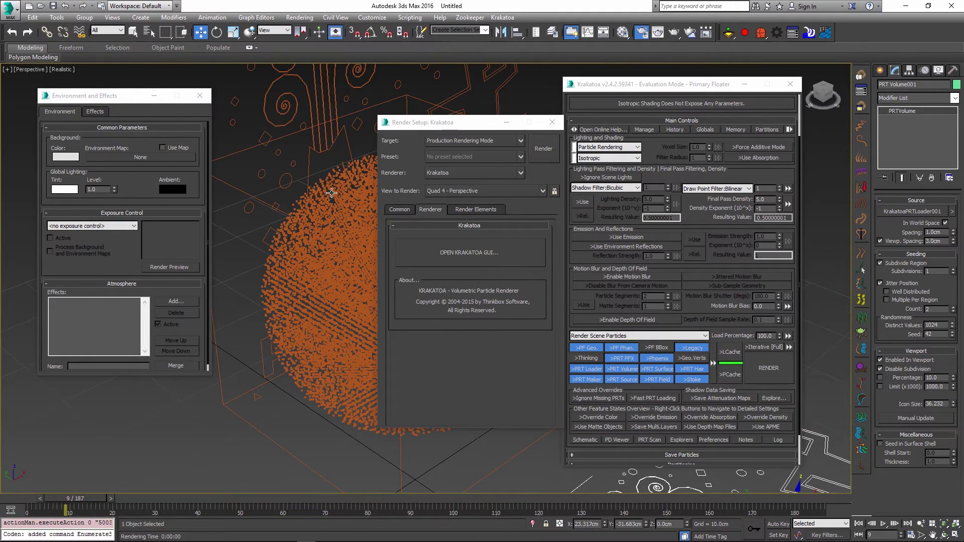
{"action": "key", "text": "shift+q"}
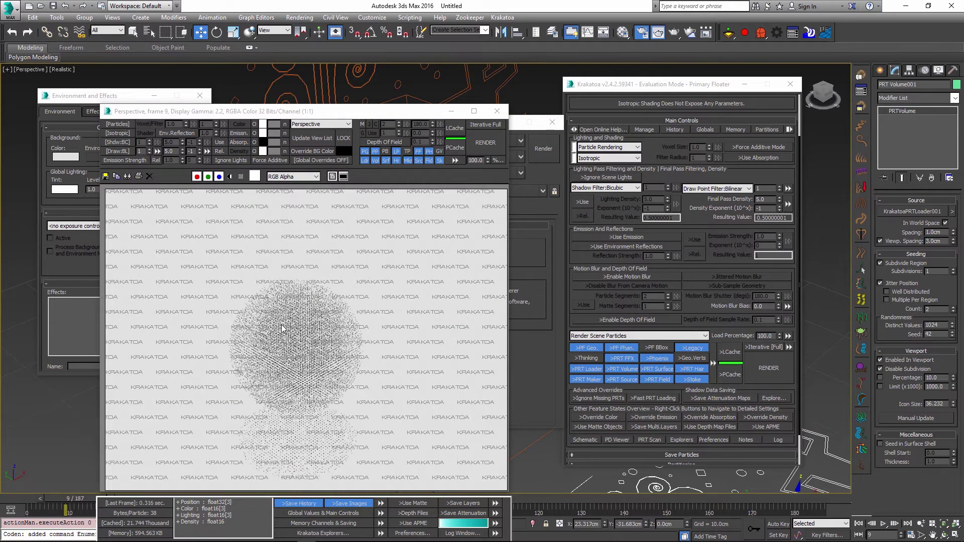
Step: Close the frame buffer, Render Setup, Krakatoa floater and Environment dialogs, then reset the scene
{"action": "left_click", "coordinate": [496, 111]}
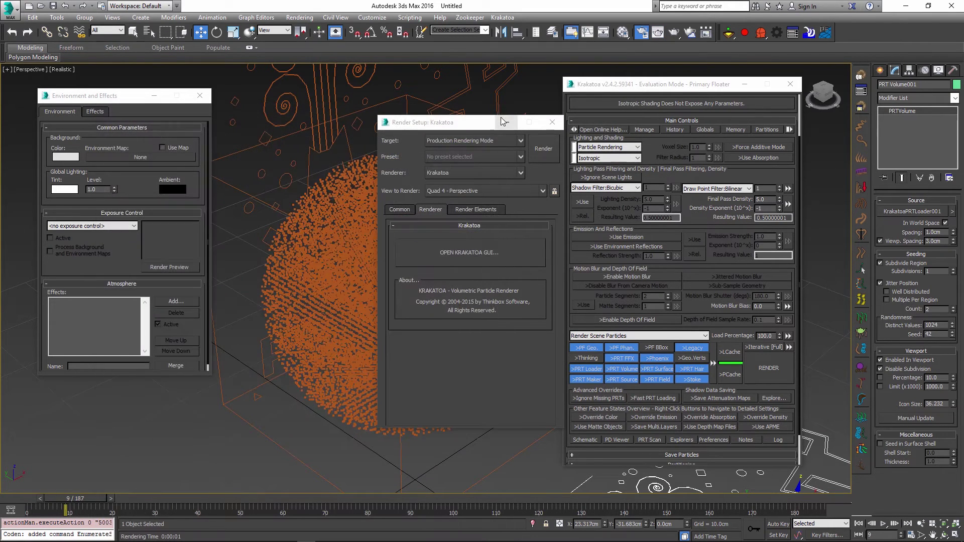
{"action": "left_click", "coordinate": [552, 122]}
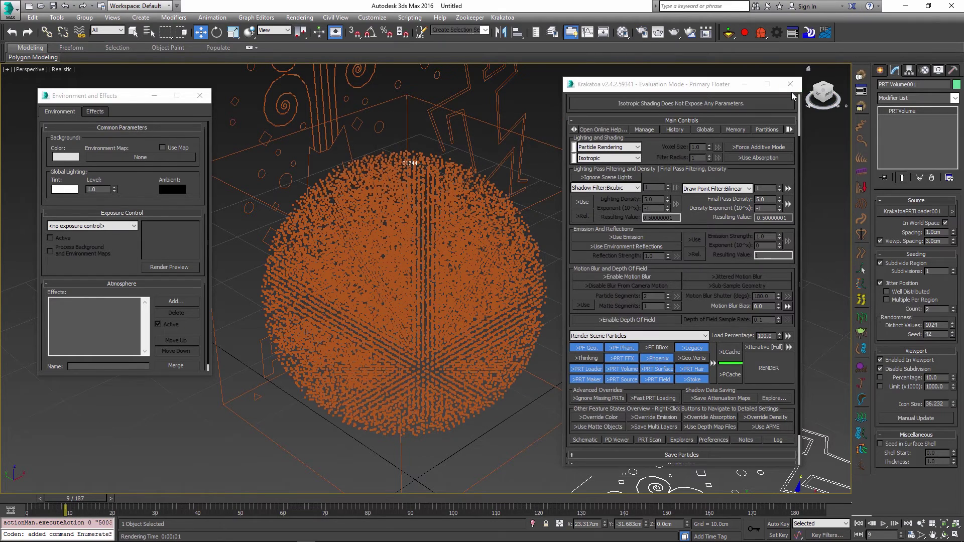
{"action": "left_click", "coordinate": [790, 84]}
{"action": "left_click", "coordinate": [200, 96]}
{"action": "left_click", "coordinate": [19, 15]}
{"action": "left_click", "coordinate": [20, 57]}
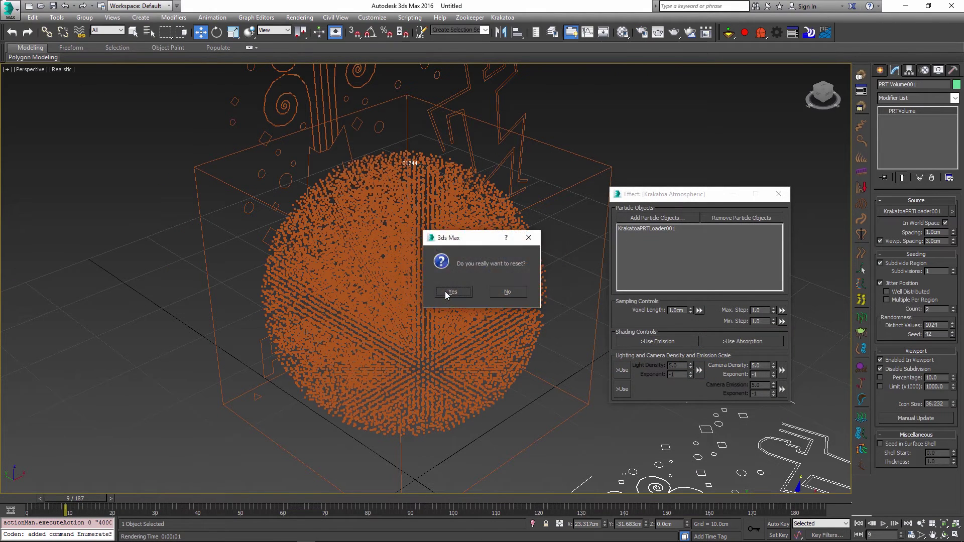
{"action": "left_click", "coordinate": [447, 293]}
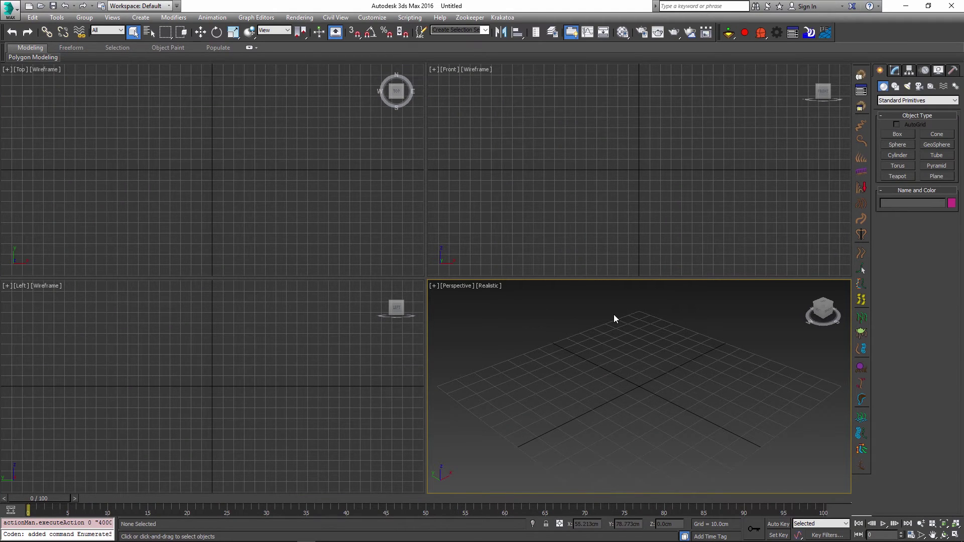
{"action": "key", "text": "alt"}
{"action": "key", "text": "alt+f"}
{"action": "key", "text": "Return"}
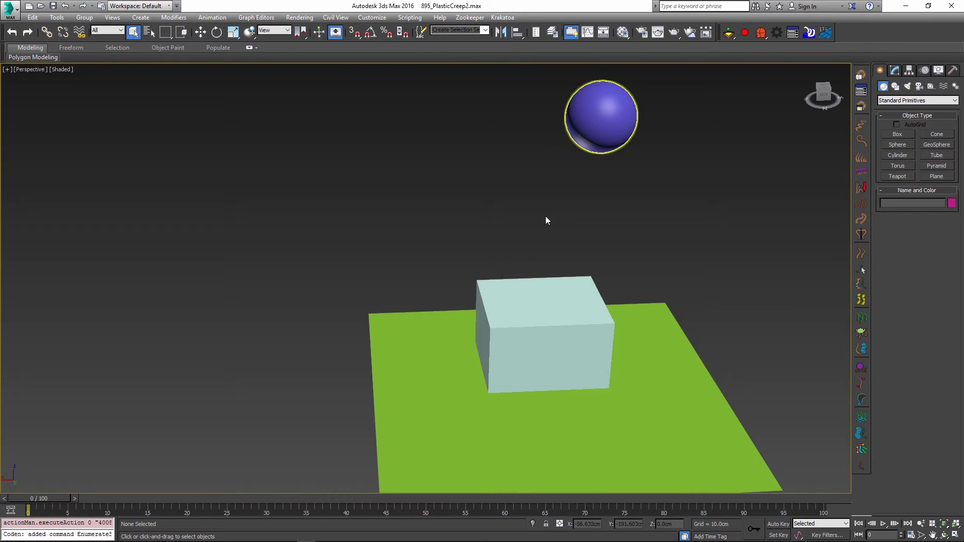
{"action": "scroll", "coordinate": [549, 146], "scroll_direction": "down", "scroll_amount": 5}
{"action": "scroll", "coordinate": [533, 240], "scroll_direction": "up", "scroll_amount": 2}
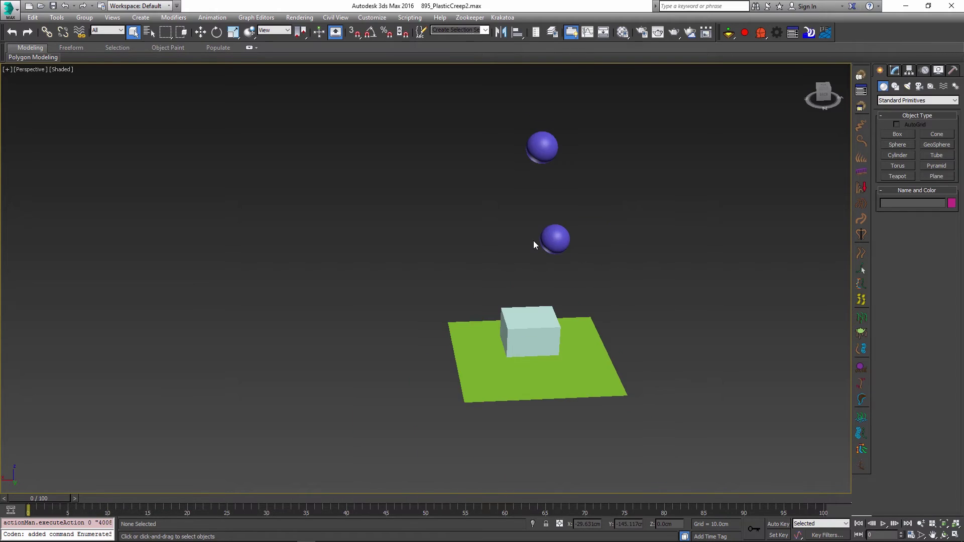
{"action": "scroll", "coordinate": [540, 154], "scroll_direction": "up", "scroll_amount": 4}
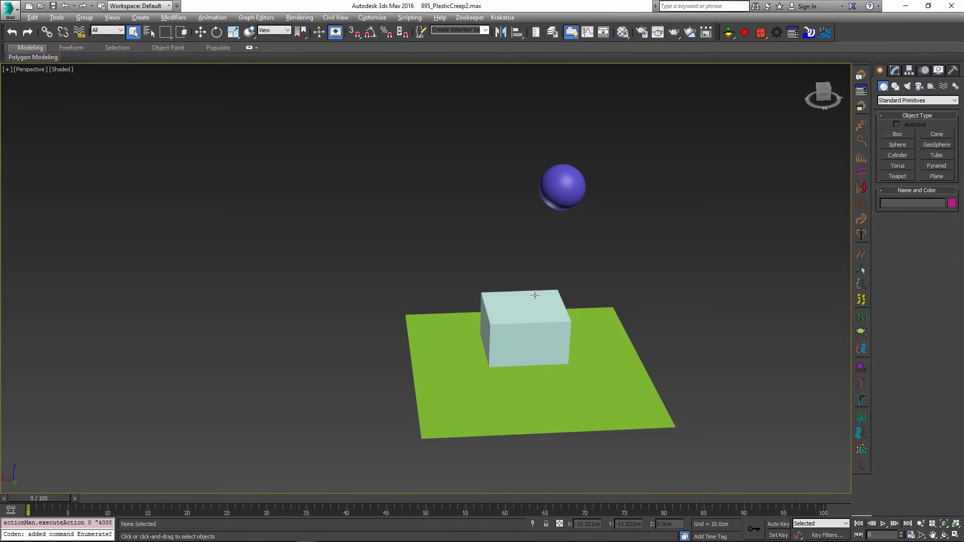
{"action": "middle_click_drag", "start_coordinate": [534, 293], "coordinate": [574, 284], "text": "alt"}
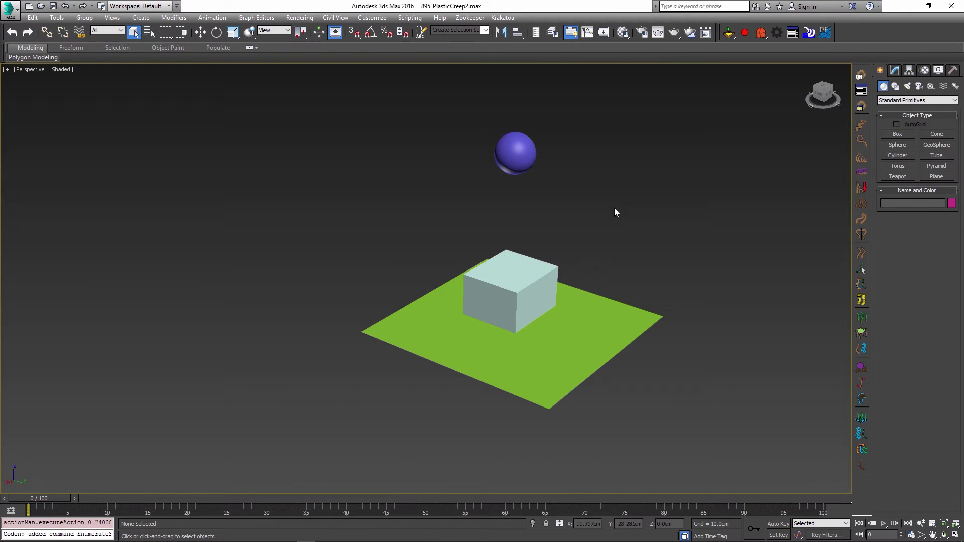
{"action": "middle_click_drag", "start_coordinate": [589, 224], "coordinate": [598, 323], "text": "alt"}
{"action": "middle_click_drag", "start_coordinate": [538, 412], "coordinate": [507, 426], "text": "alt"}
Step: Inspect the Lucid Modifier values of the plane, box and both spheres, including the top sphere's Density
{"action": "left_click", "coordinate": [507, 429]}
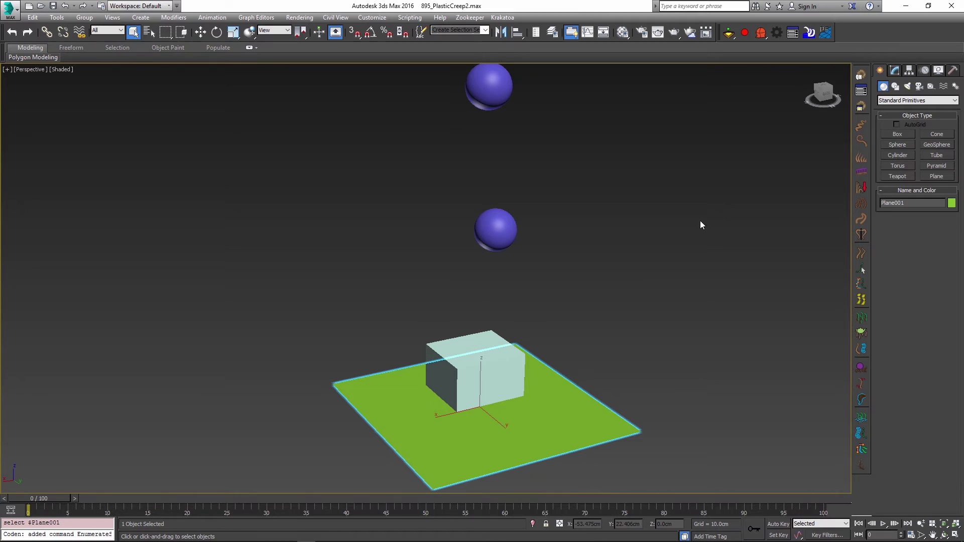
{"action": "left_click", "coordinate": [894, 71]}
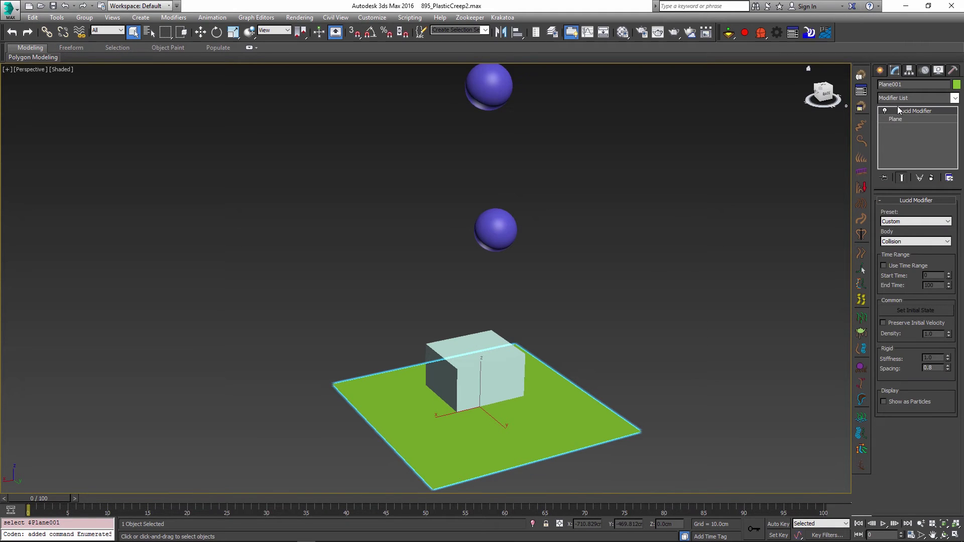
{"action": "left_click", "coordinate": [517, 374]}
{"action": "left_click", "coordinate": [497, 210]}
{"action": "left_click", "coordinate": [489, 84]}
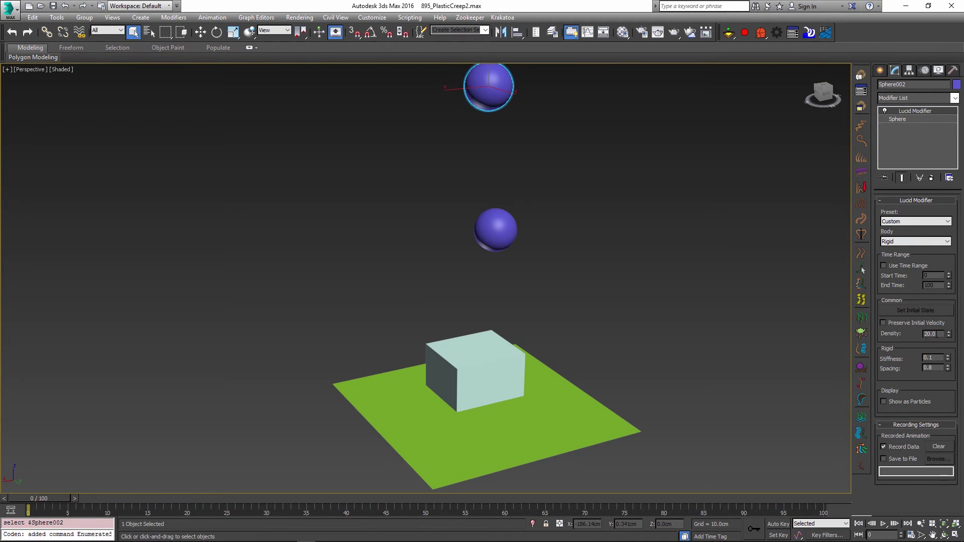
{"action": "double_click", "coordinate": [935, 334]}
Step: Compare the box, Sphere001 and Sphere002 settings, then select the LucidFlexSettings helper
{"action": "left_click", "coordinate": [484, 366]}
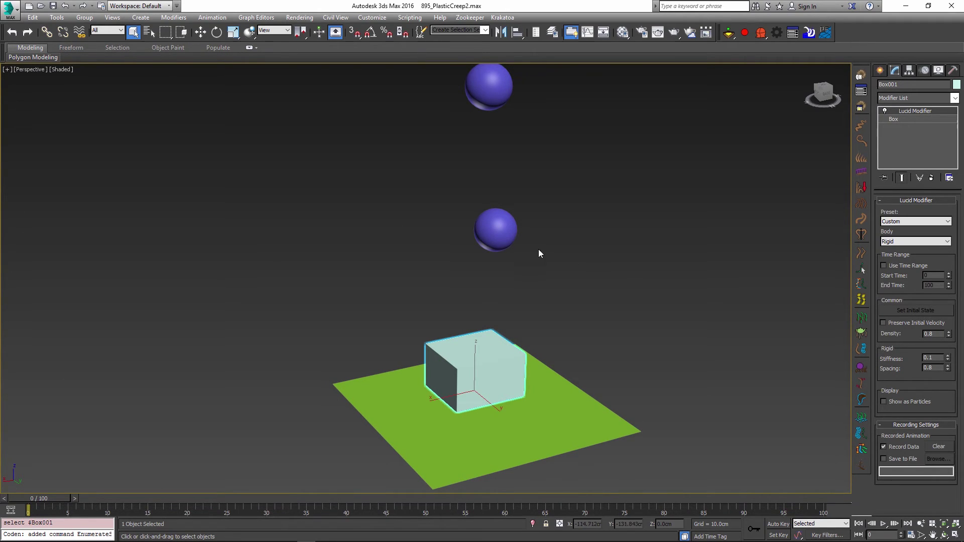
{"action": "left_click", "coordinate": [501, 245]}
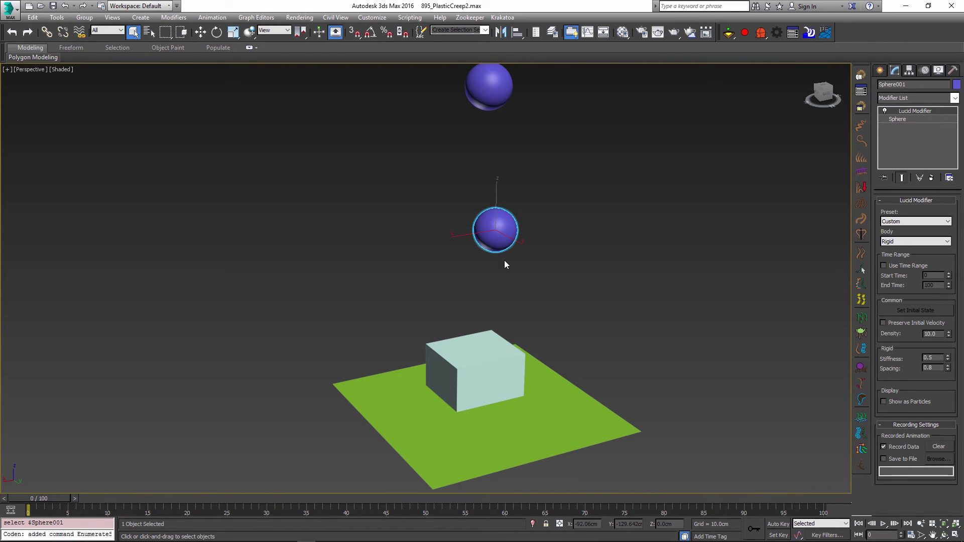
{"action": "left_click", "coordinate": [478, 94]}
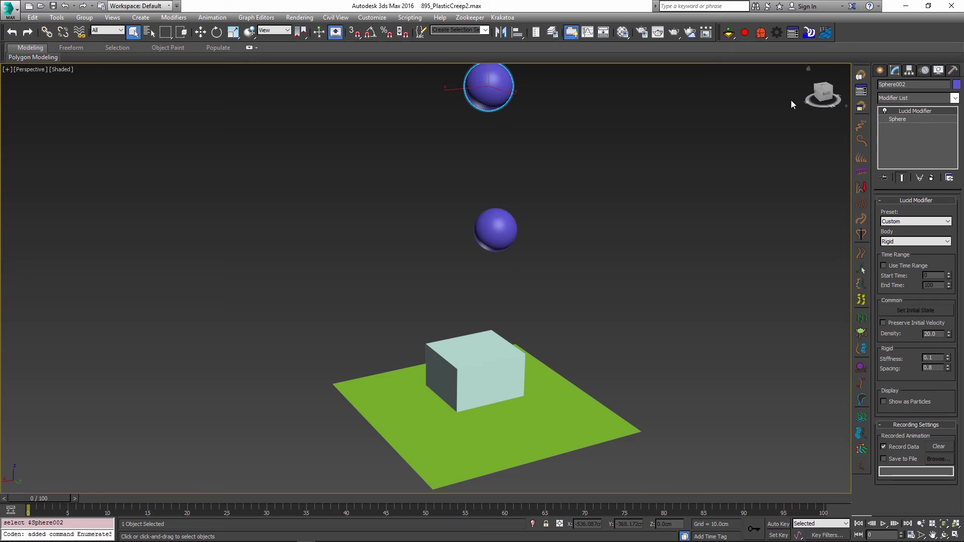
{"action": "left_click", "coordinate": [773, 33]}
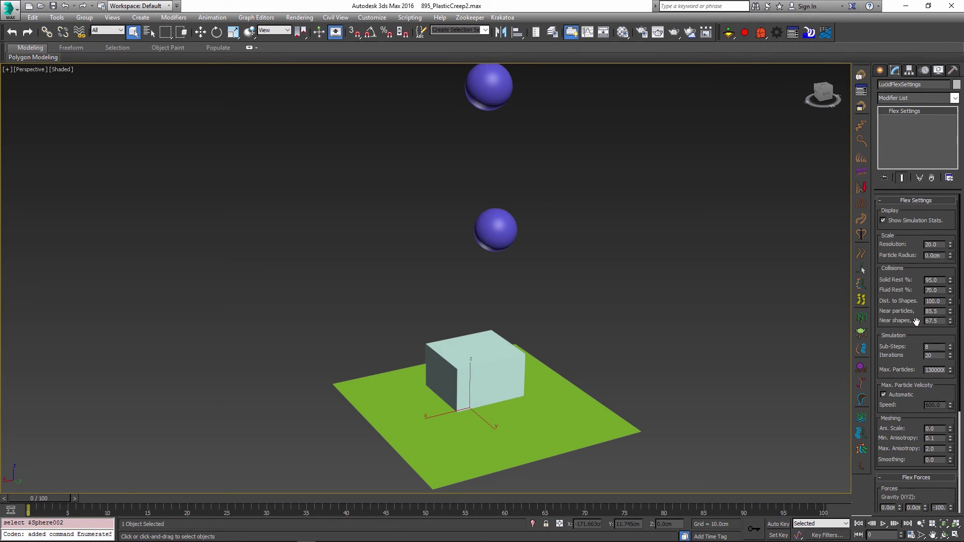
Step: Scroll Flex Settings down to Physics and record the Lucid simulation of spheres crushing the box
{"action": "scroll", "coordinate": [913, 336], "scroll_direction": "down", "scroll_amount": 2}
{"action": "scroll", "coordinate": [914, 335], "scroll_direction": "up", "scroll_amount": 2}
{"action": "left_click_drag", "start_coordinate": [913, 333], "coordinate": [916, 112]}
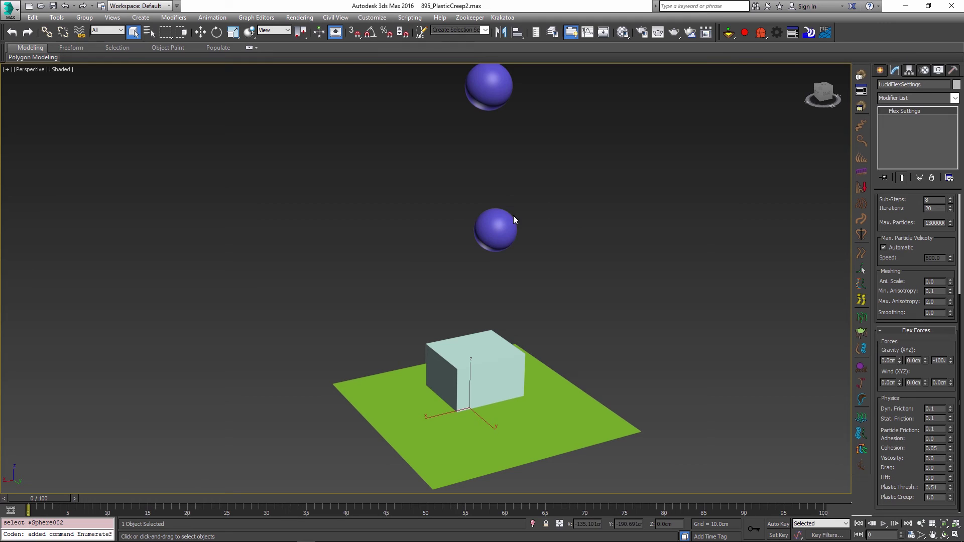
{"action": "left_click", "coordinate": [746, 33]}
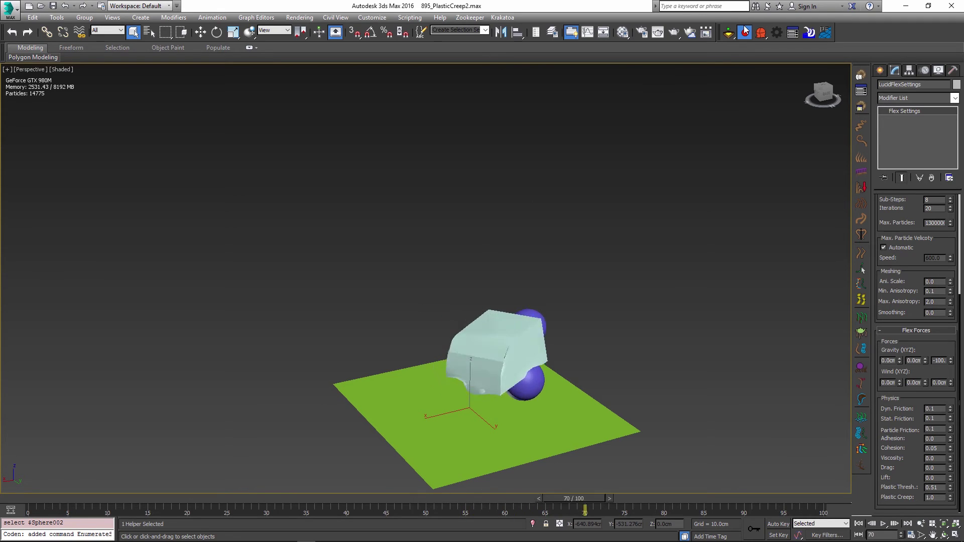
Step: Check where the spheres land, then lower Sphere002's Lucid rigid Stiffness from 0.1 to 0.05
{"action": "middle_click_drag", "start_coordinate": [217, 450], "coordinate": [511, 399], "text": "alt"}
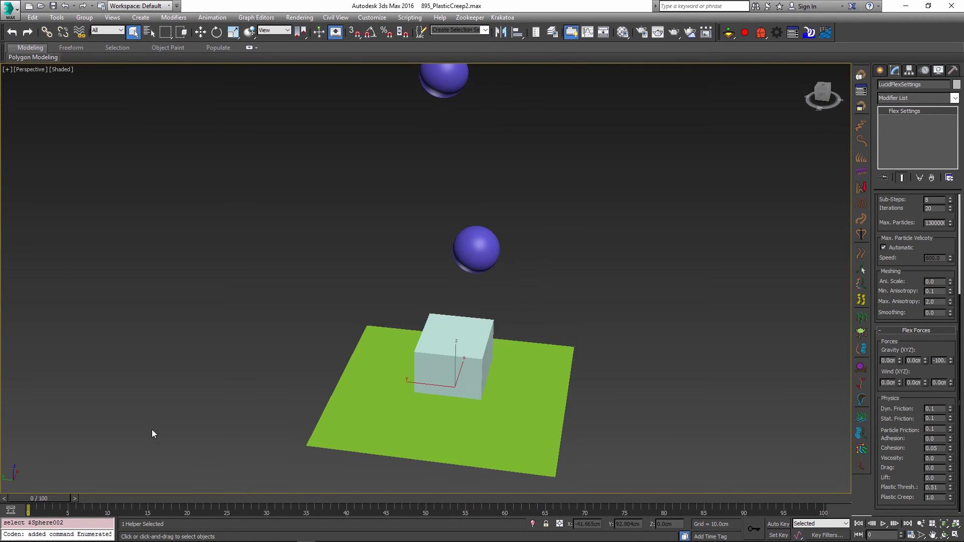
{"action": "left_click_drag", "start_coordinate": [56, 496], "coordinate": [148, 494]}
{"action": "left_click", "coordinate": [444, 128]}
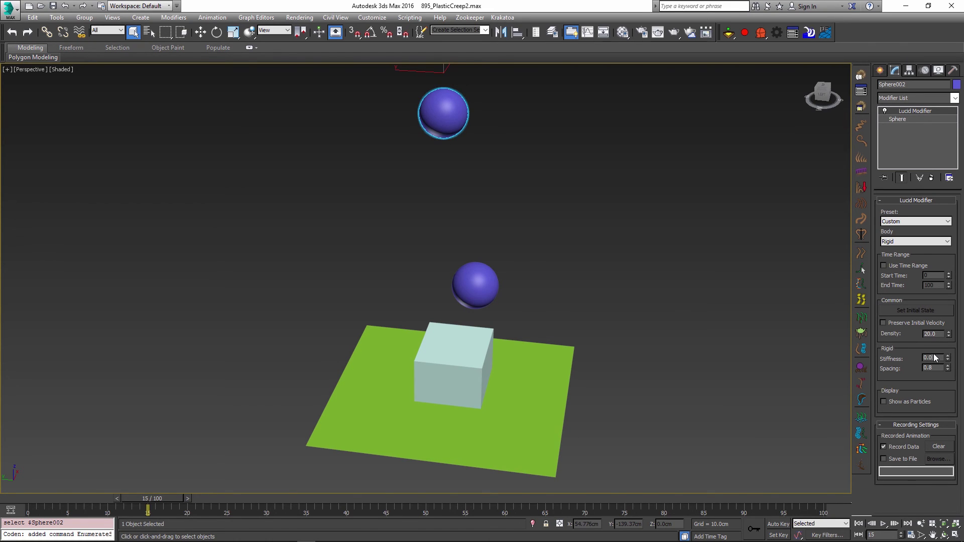
{"action": "type", "text": "5"}
{"action": "left_click", "coordinate": [917, 119]}
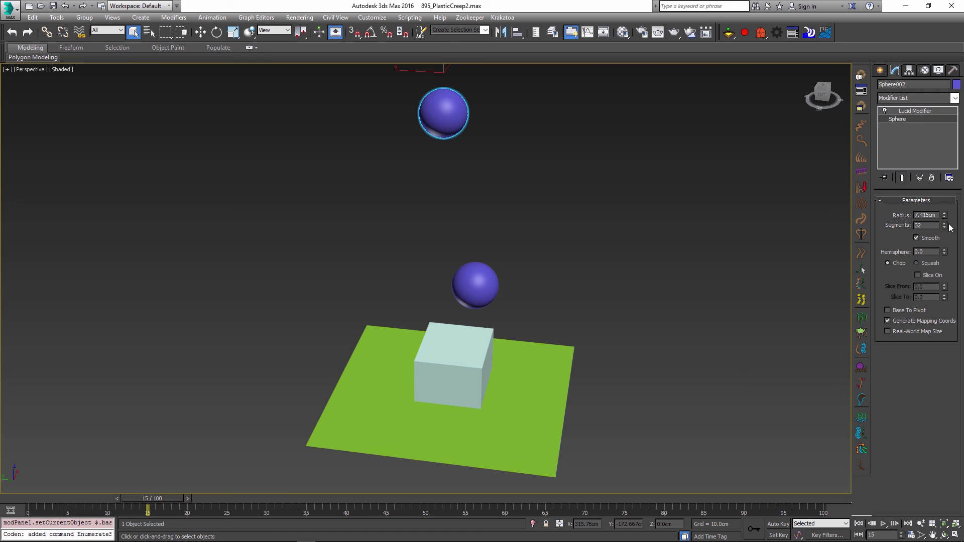
Step: Increase Sphere002's radius to 12.146cm and re-simulate to see the crushed box at frame 65
{"action": "mouse_move", "coordinate": [943, 215]}
{"action": "left_mouse_down"}
{"action": "mouse_move", "coordinate": [944, 189]}
{"action": "mouse_move", "coordinate": [945, 206]}
{"action": "left_mouse_up"}
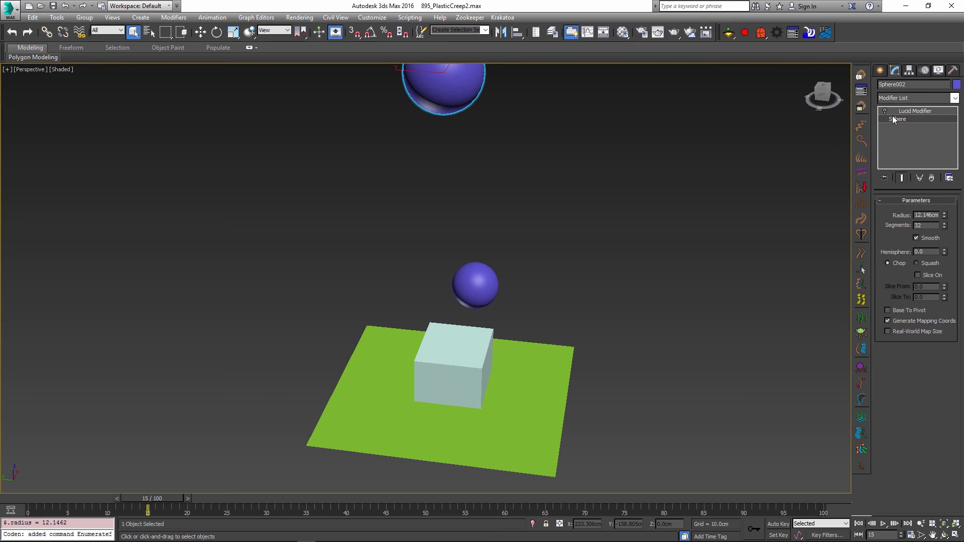
{"action": "left_click", "coordinate": [744, 35]}
{"action": "left_click_drag", "start_coordinate": [35, 499], "coordinate": [545, 512]}
{"action": "key", "text": "q"}
{"action": "middle_click_drag", "start_coordinate": [537, 488], "coordinate": [445, 297], "text": "alt"}
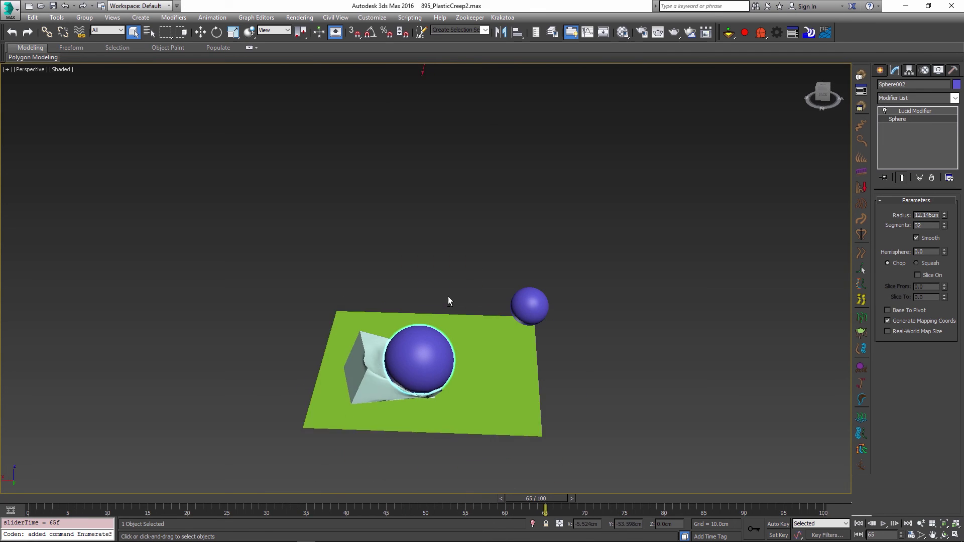
{"action": "scroll", "coordinate": [431, 390], "scroll_direction": "up", "scroll_amount": 5}
{"action": "middle_click_drag", "start_coordinate": [431, 390], "coordinate": [398, 357], "text": "alt"}
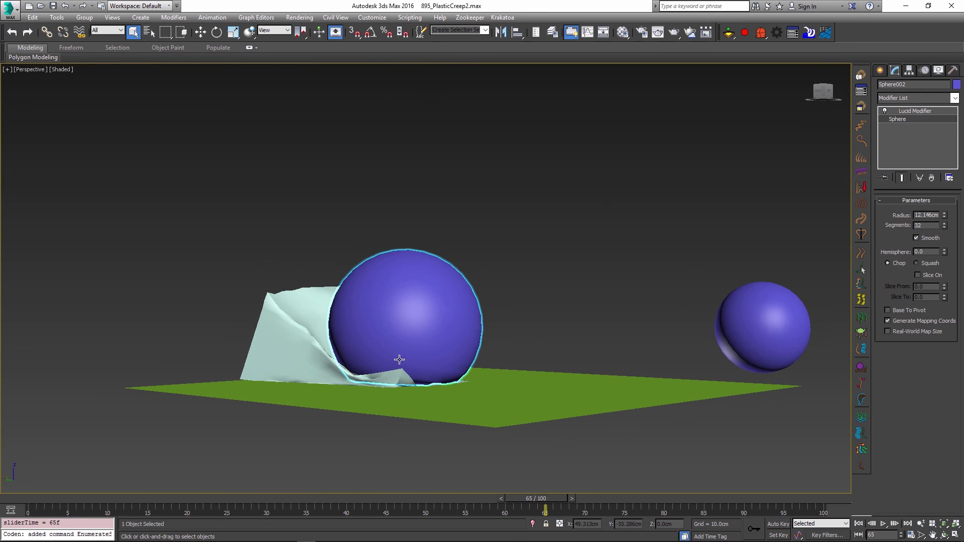
Step: Move Sphere002 about 71 units along Y off the box and scrub the simulation again
{"action": "left_click", "coordinate": [452, 297]}
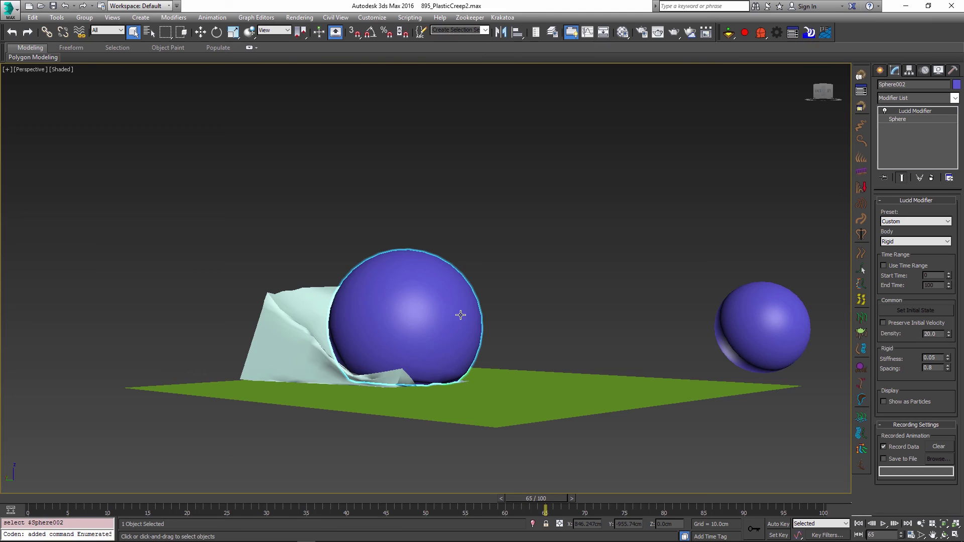
{"action": "key", "text": "w"}
{"action": "scroll", "coordinate": [458, 294], "scroll_direction": "down", "scroll_amount": 5}
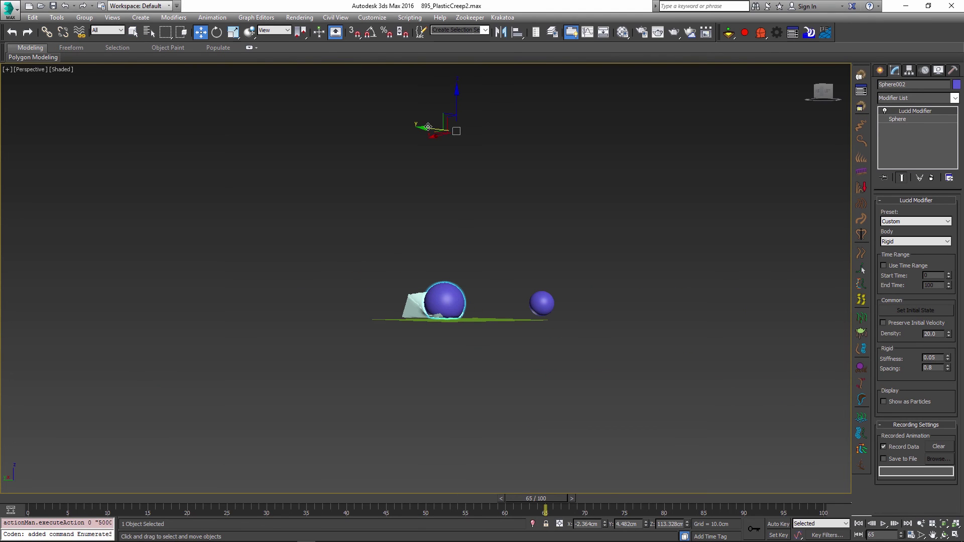
{"action": "left_click_drag", "start_coordinate": [424, 129], "coordinate": [324, 118]}
{"action": "middle_click_drag", "start_coordinate": [334, 368], "coordinate": [482, 369], "text": "alt"}
{"action": "left_click_drag", "start_coordinate": [544, 498], "coordinate": [28, 498]}
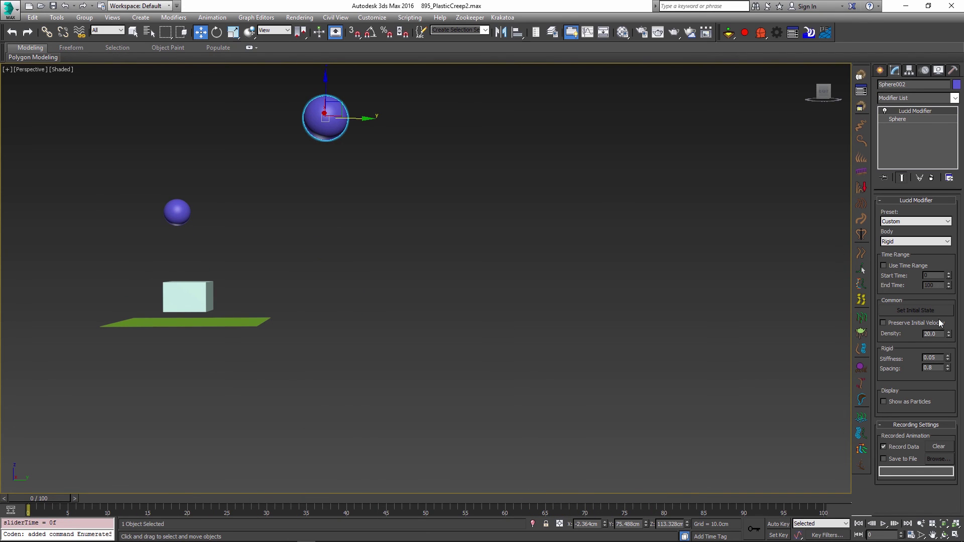
Step: At frame 0, move the enlarged sphere along Y to 7.258cm above the box
{"action": "left_click_drag", "start_coordinate": [370, 118], "coordinate": [248, 120]}
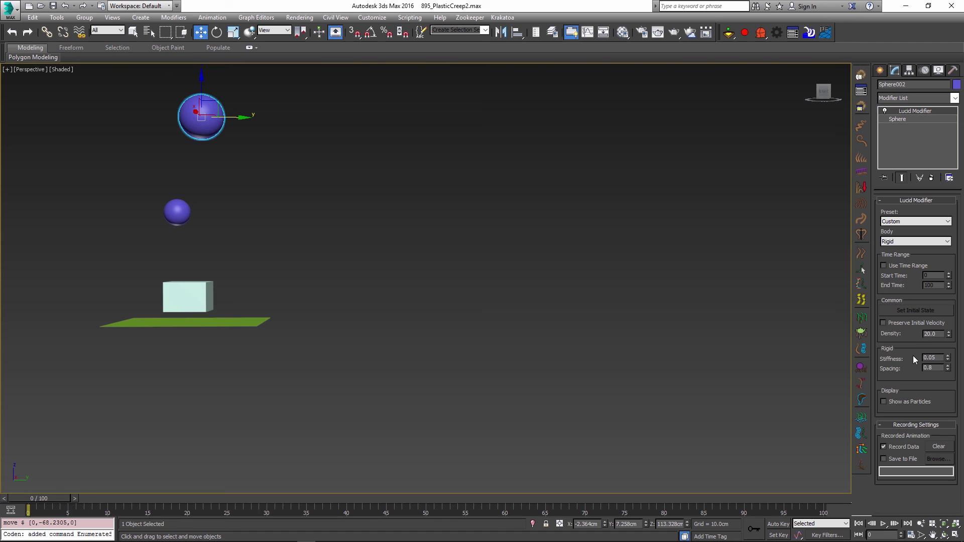
{"action": "key", "text": "alt"}
{"action": "middle_click_drag", "start_coordinate": [431, 249], "coordinate": [289, 273], "text": "alt"}
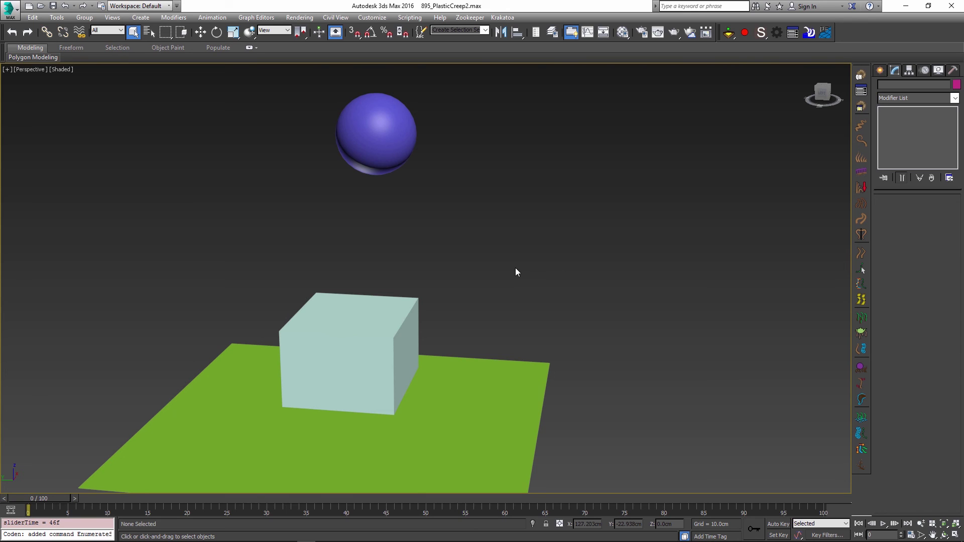
{"action": "key", "text": "alt"}
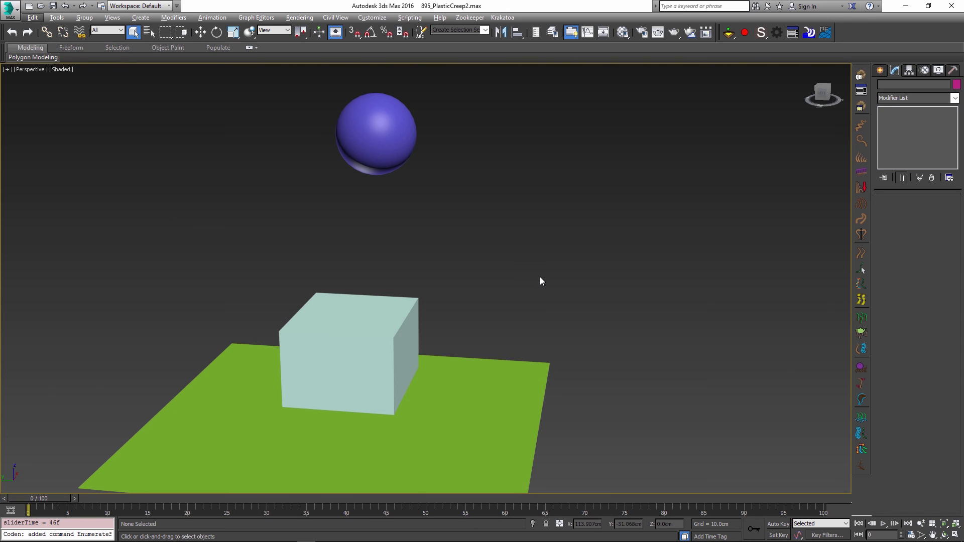